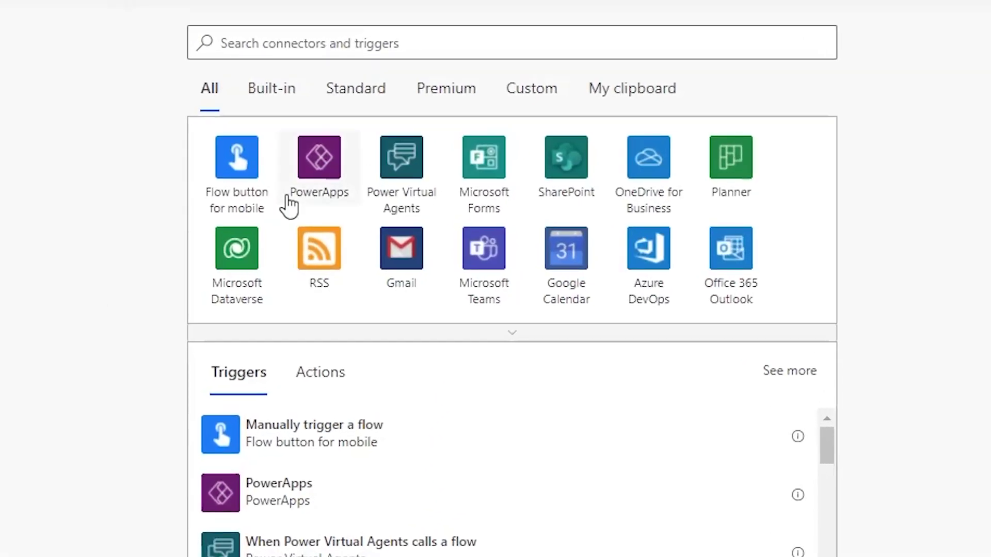
- Use SharePoint's 'When an item is created or modified' trigger on Test Site, list evidencias
{"action": "left_click", "coordinate": [566, 160]}
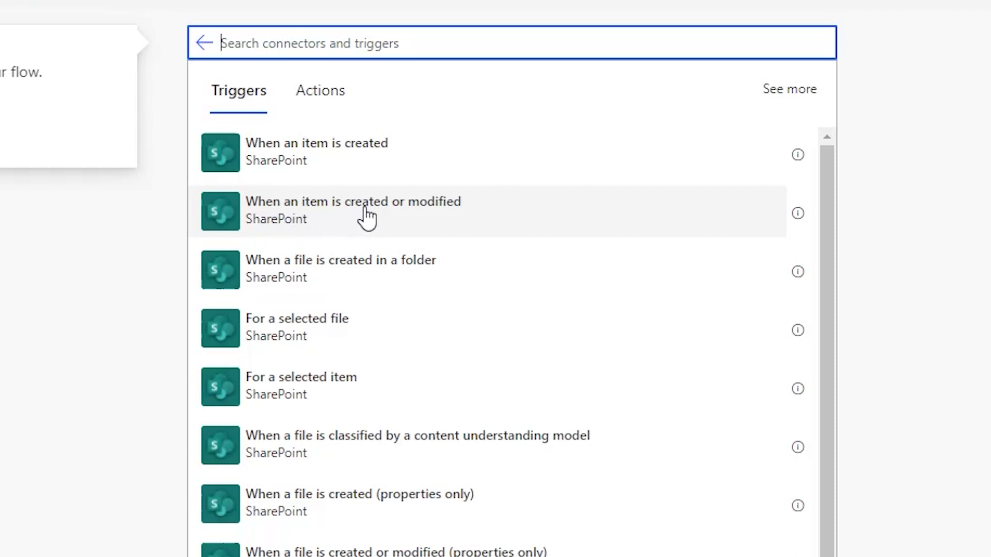
{"action": "left_click", "coordinate": [412, 212]}
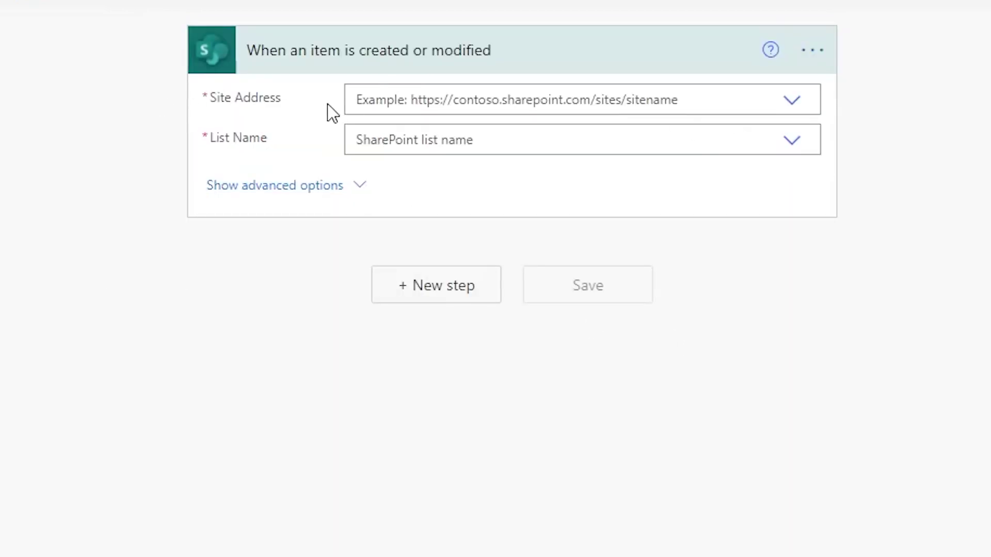
{"action": "left_click", "coordinate": [772, 110]}
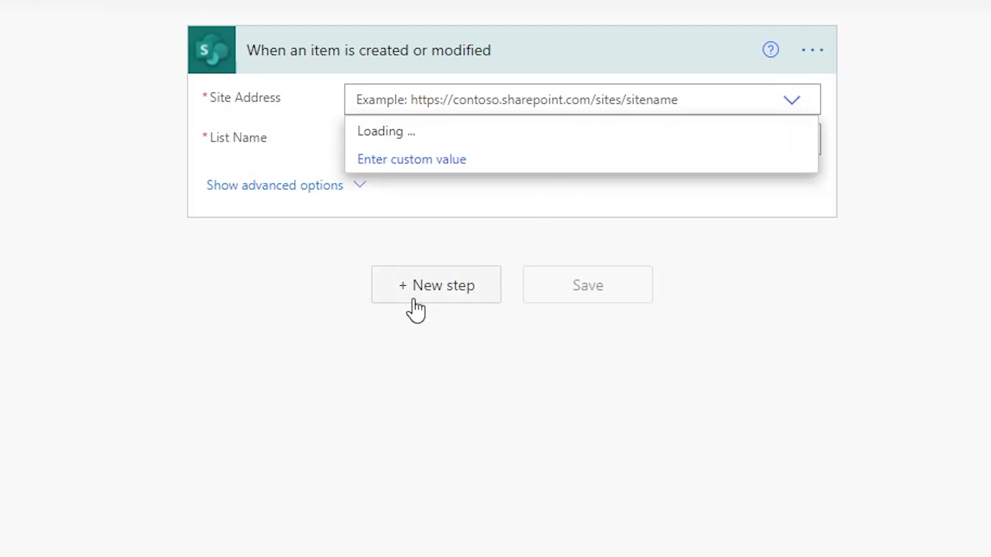
{"action": "left_click", "coordinate": [443, 272]}
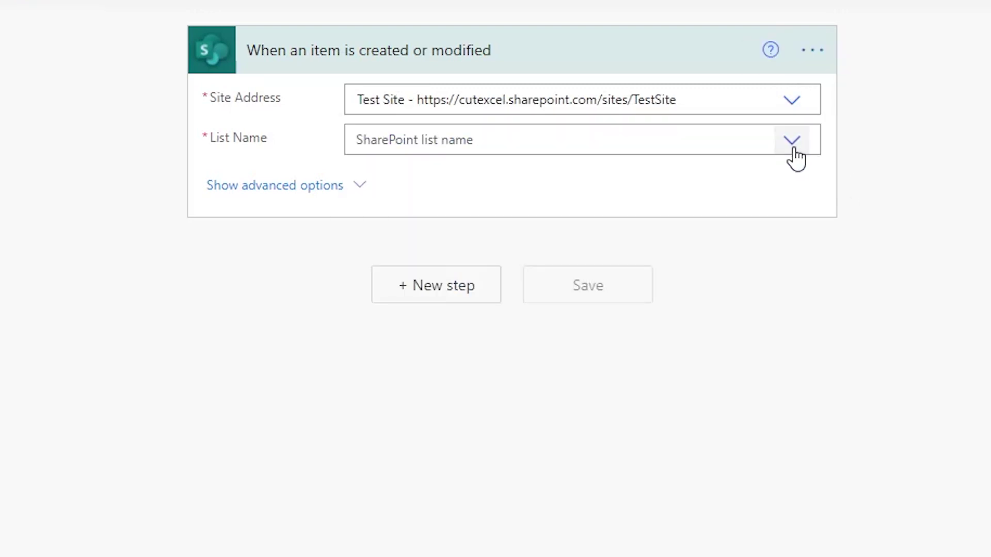
{"action": "left_click", "coordinate": [793, 150]}
{"action": "scroll", "coordinate": [599, 350], "scroll_direction": "down", "scroll_amount": 1}
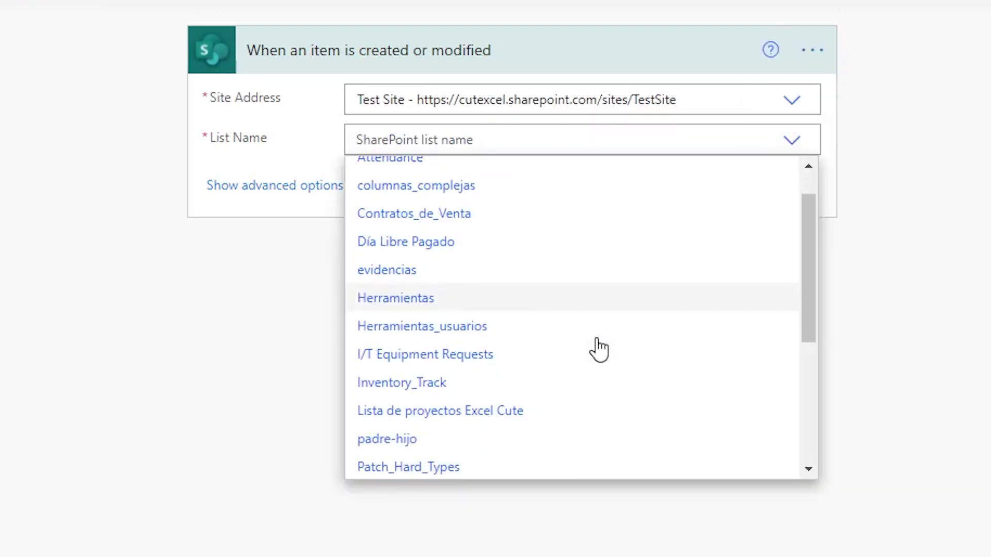
{"action": "scroll", "coordinate": [599, 350], "scroll_direction": "down", "scroll_amount": 2}
{"action": "scroll", "coordinate": [594, 347], "scroll_direction": "down", "scroll_amount": 1}
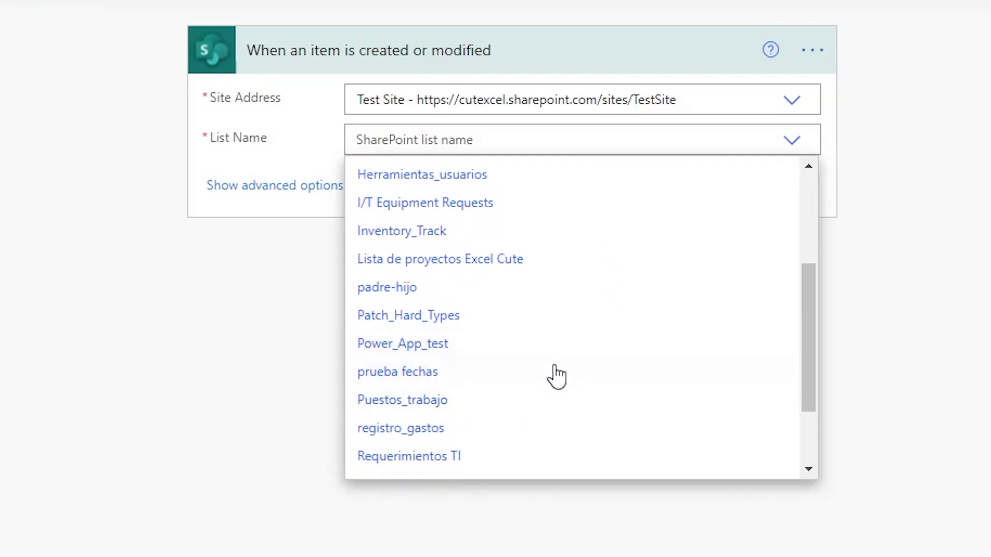
{"action": "scroll", "coordinate": [556, 377], "scroll_direction": "up", "scroll_amount": 2}
{"action": "scroll", "coordinate": [516, 325], "scroll_direction": "up", "scroll_amount": 2}
{"action": "left_click", "coordinate": [428, 217]}
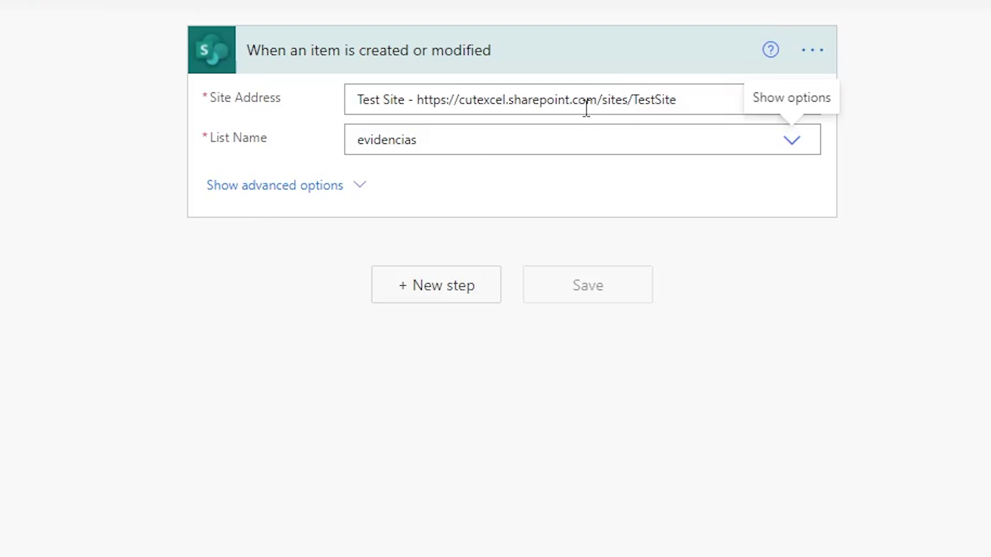
- Add a Built-in Control Condition step after the trigger
{"action": "left_click", "coordinate": [460, 283]}
{"action": "left_click", "coordinate": [291, 258]}
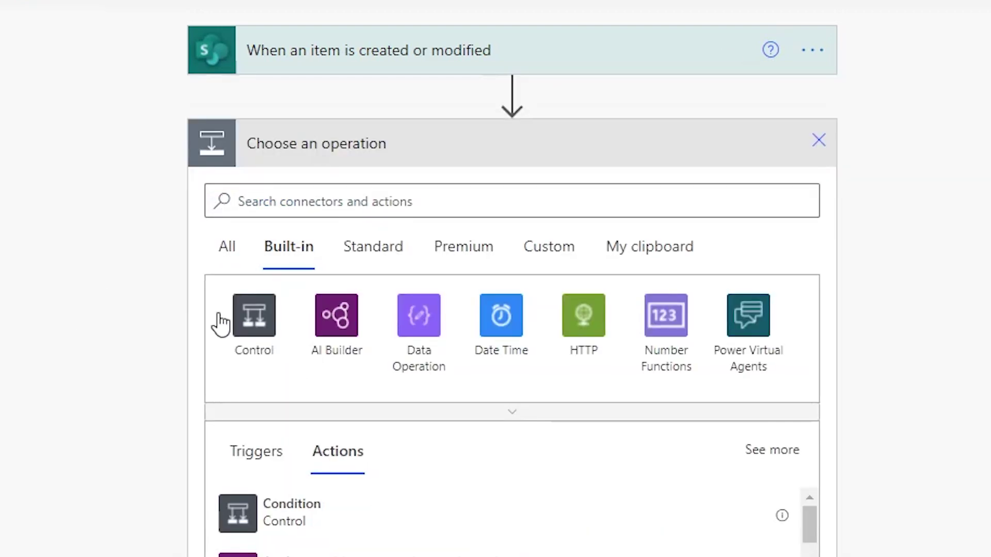
{"action": "left_click", "coordinate": [248, 340]}
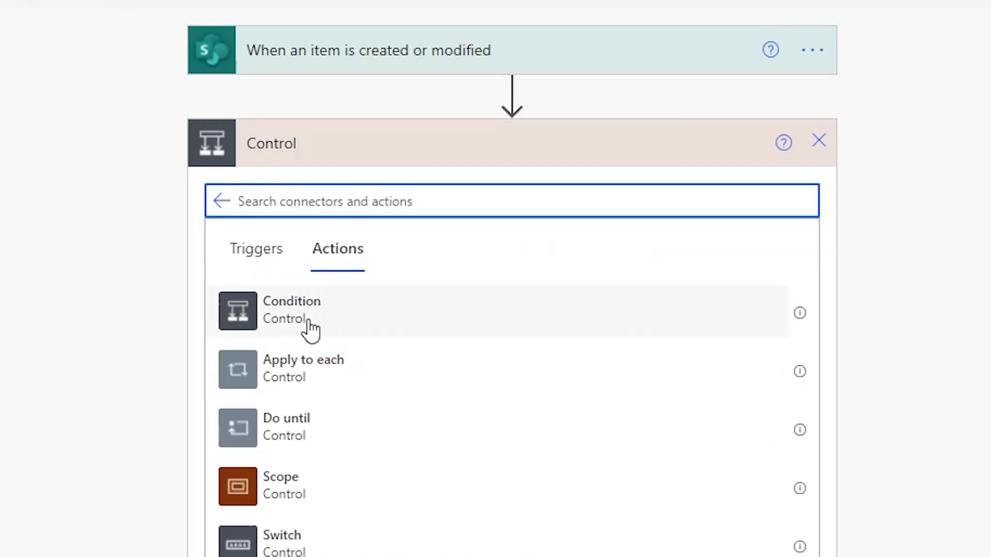
{"action": "left_click", "coordinate": [309, 328]}
- Insert val2 as the condition's left value, then remove it to leave the comparison blank
{"action": "left_click", "coordinate": [357, 212]}
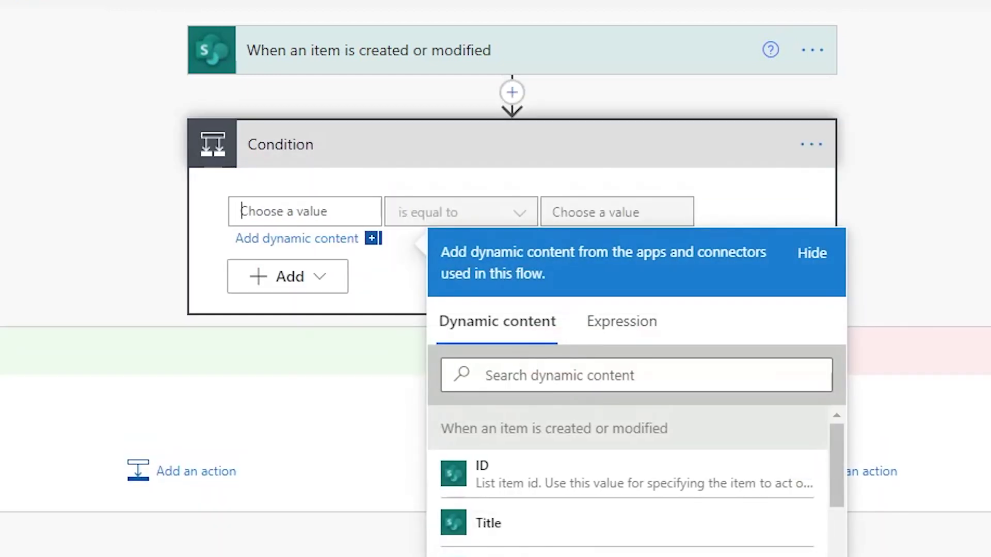
{"action": "scroll", "coordinate": [627, 485], "scroll_direction": "down", "scroll_amount": 5}
{"action": "scroll", "coordinate": [627, 485], "scroll_direction": "down", "scroll_amount": 5}
{"action": "scroll", "coordinate": [628, 485], "scroll_direction": "down", "scroll_amount": 3}
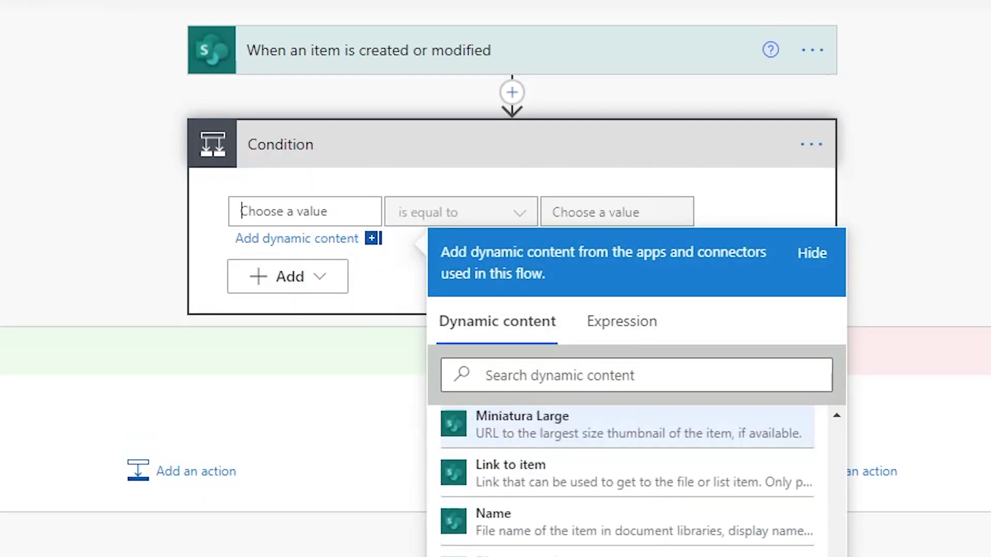
{"action": "scroll", "coordinate": [628, 485], "scroll_direction": "down", "scroll_amount": 3}
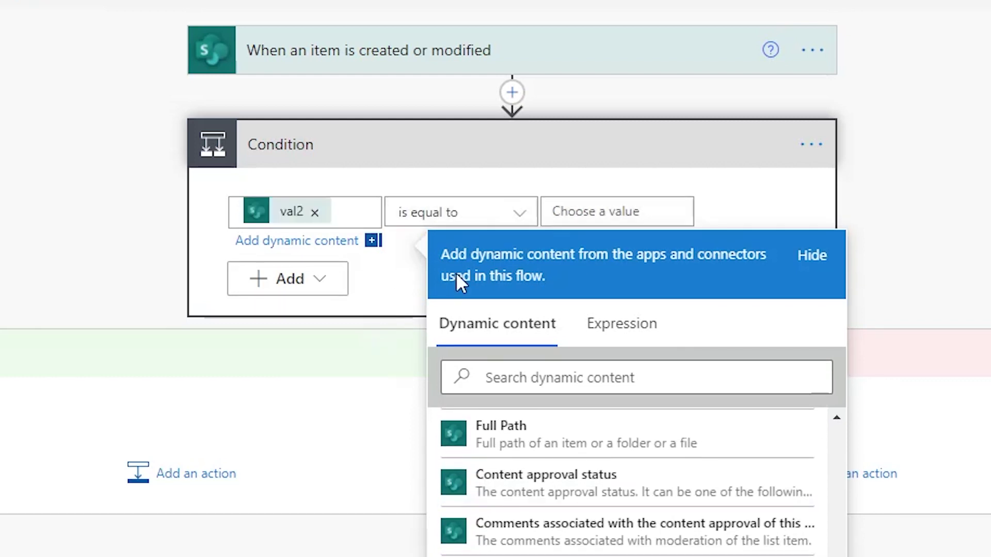
{"action": "left_click", "coordinate": [160, 181]}
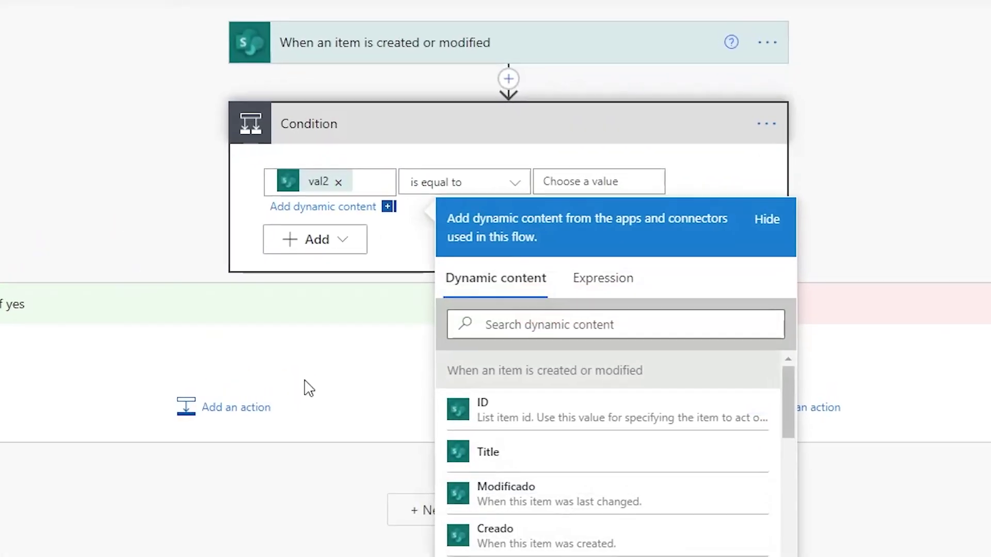
{"action": "left_click", "coordinate": [289, 517]}
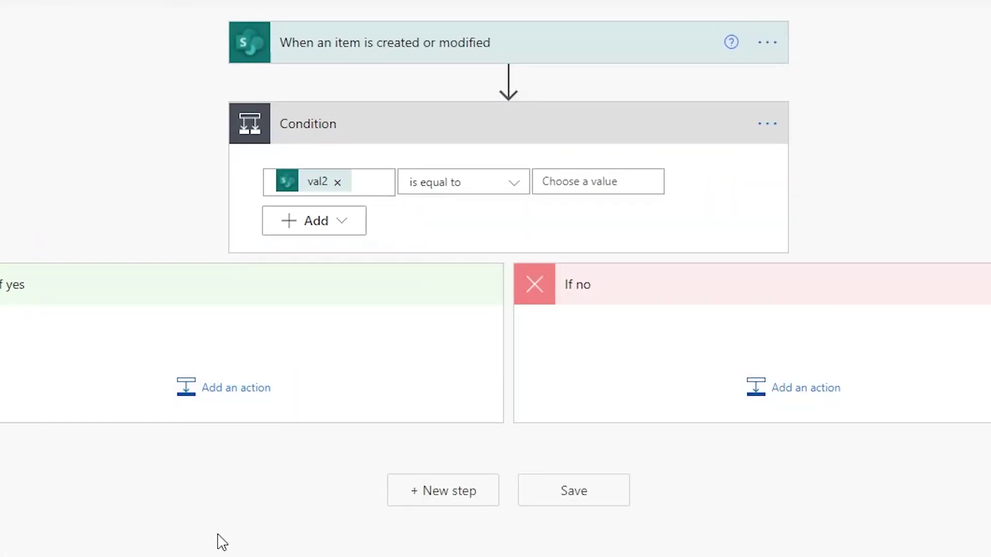
{"action": "left_click", "coordinate": [337, 183]}
{"action": "left_click", "coordinate": [102, 239]}
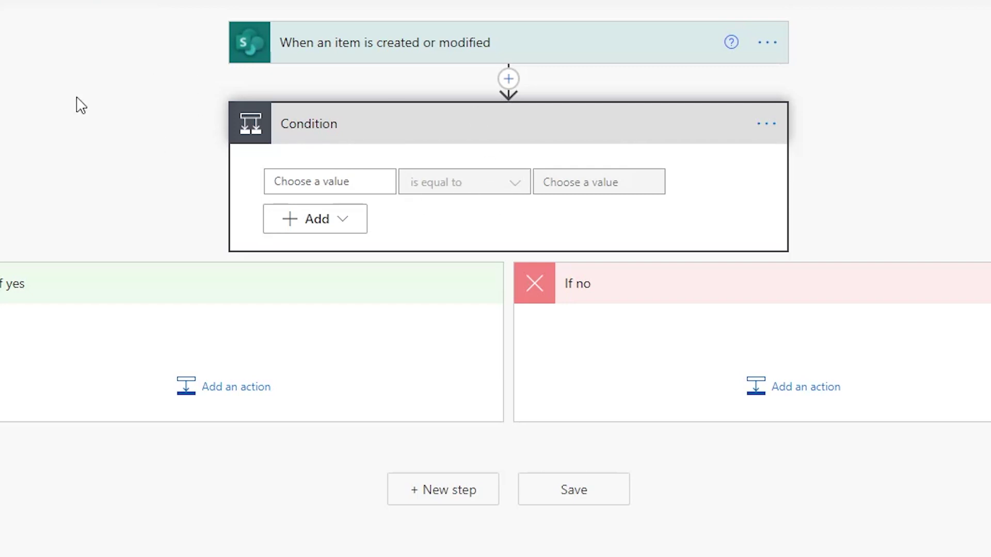
- Insert SharePoint's 'Get changes for an item or a file (properties only)' above the Condition
{"action": "left_click", "coordinate": [509, 80]}
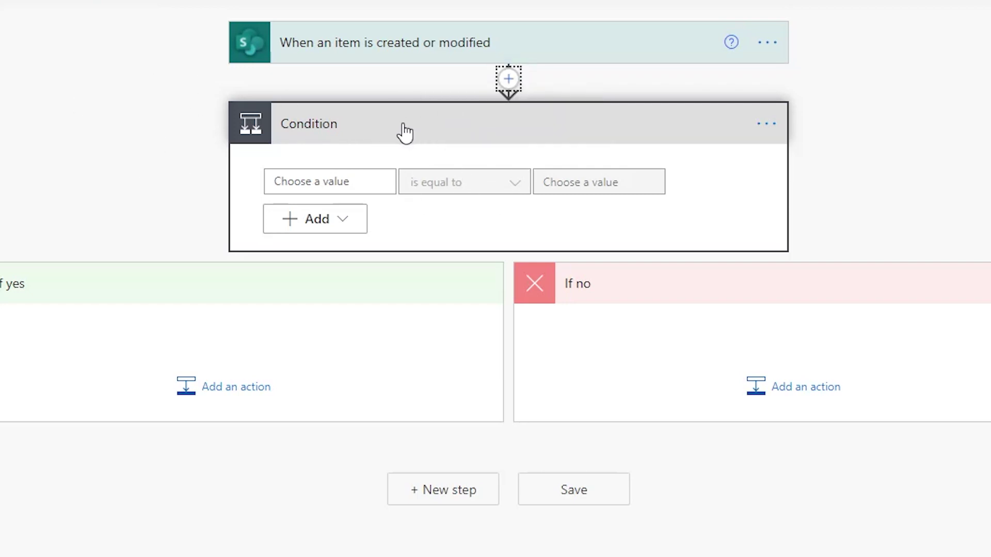
{"action": "type", "text": "sharepo"}
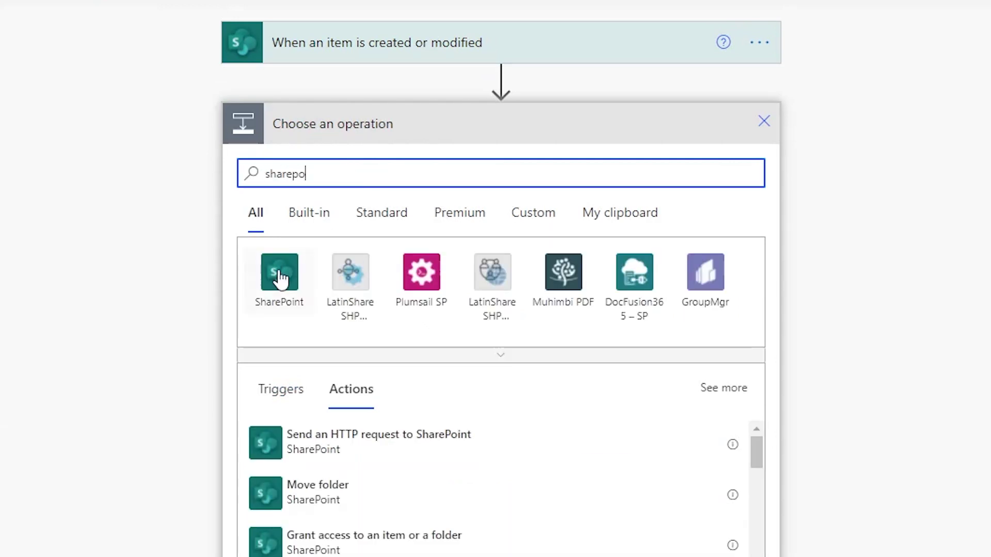
{"action": "left_click", "coordinate": [279, 276]}
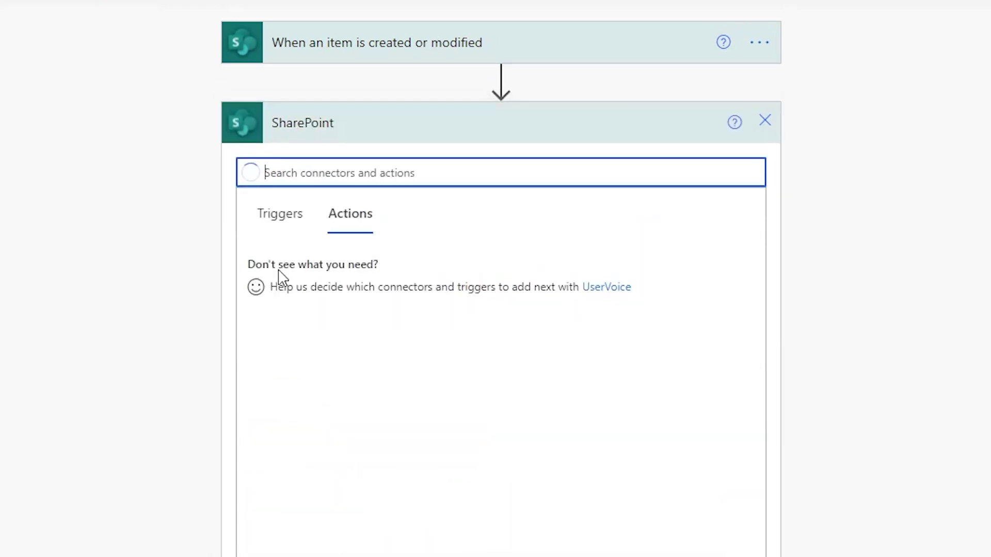
{"action": "type", "text": "ge"}
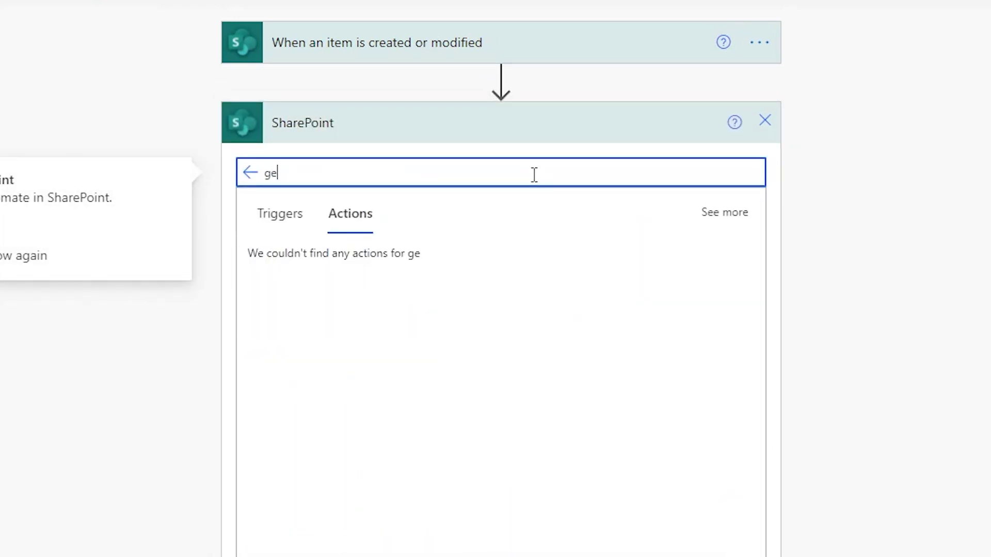
{"action": "type", "text": "t changes"}
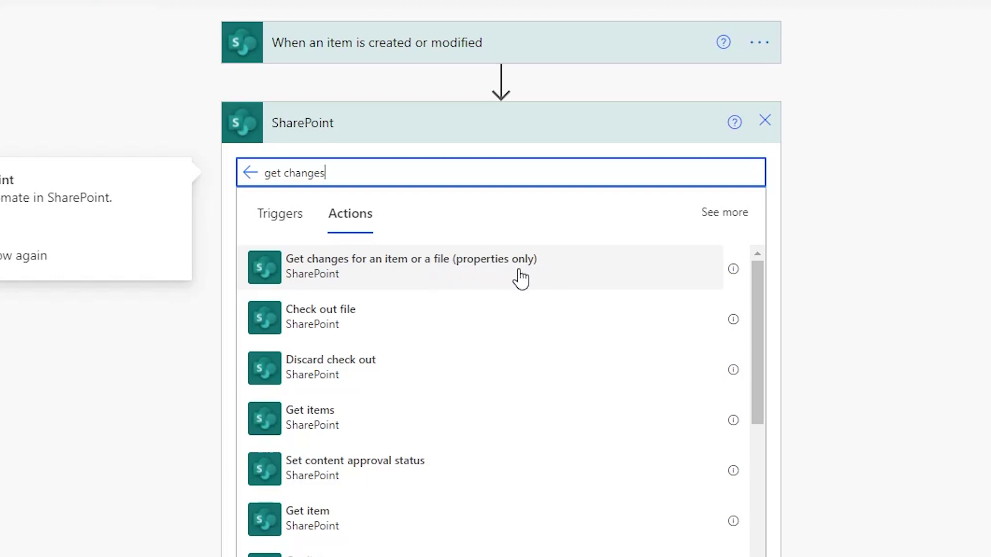
{"action": "left_click", "coordinate": [463, 275]}
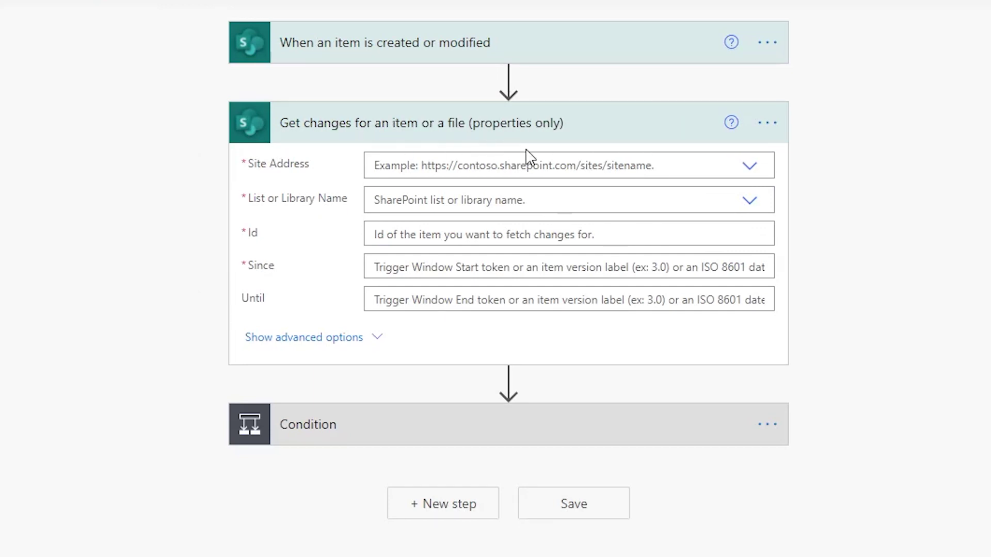
- Set the Get changes step's site to Test Site and its list to evidencias
{"action": "left_click", "coordinate": [453, 61]}
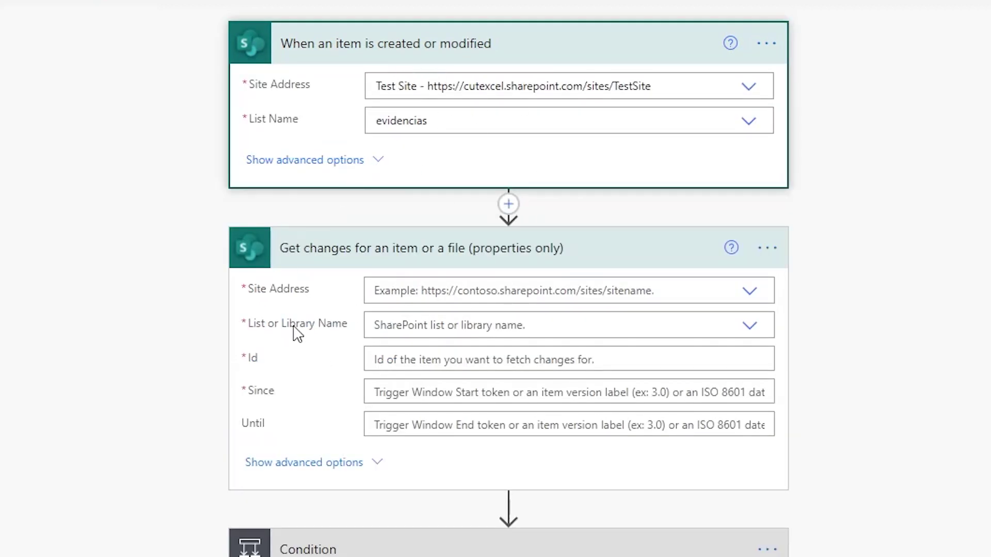
{"action": "left_click", "coordinate": [751, 291]}
{"action": "left_click", "coordinate": [759, 294]}
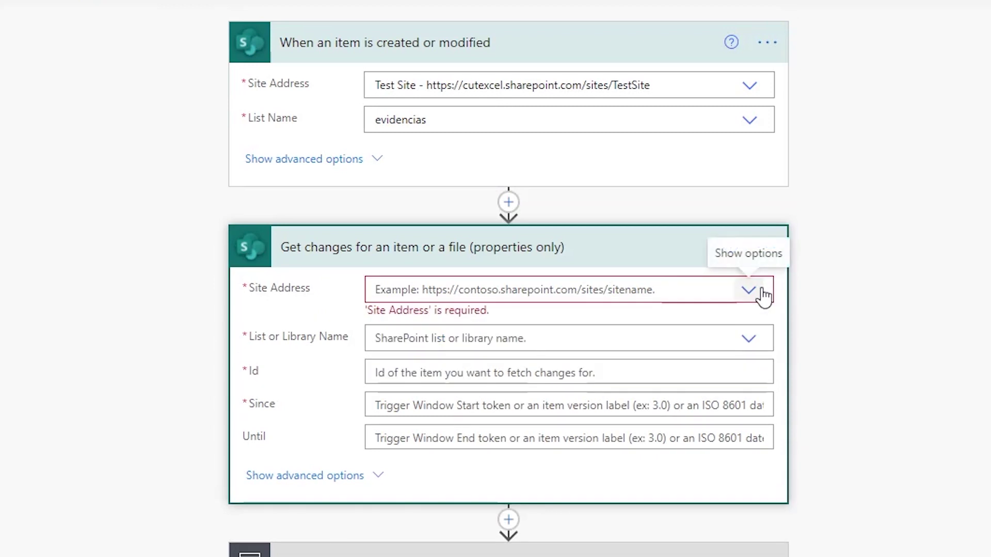
{"action": "left_click", "coordinate": [758, 292]}
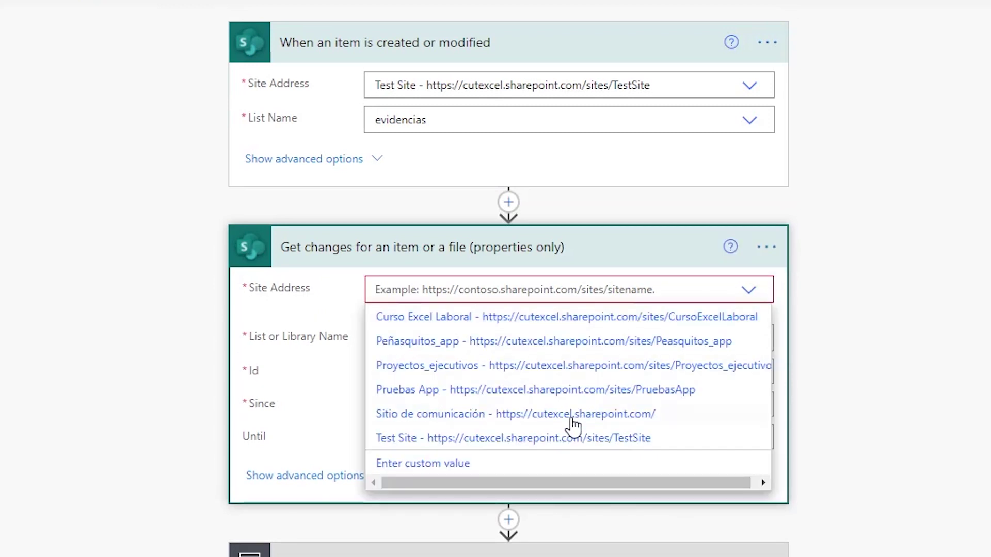
{"action": "left_click", "coordinate": [447, 439]}
{"action": "left_click", "coordinate": [751, 328]}
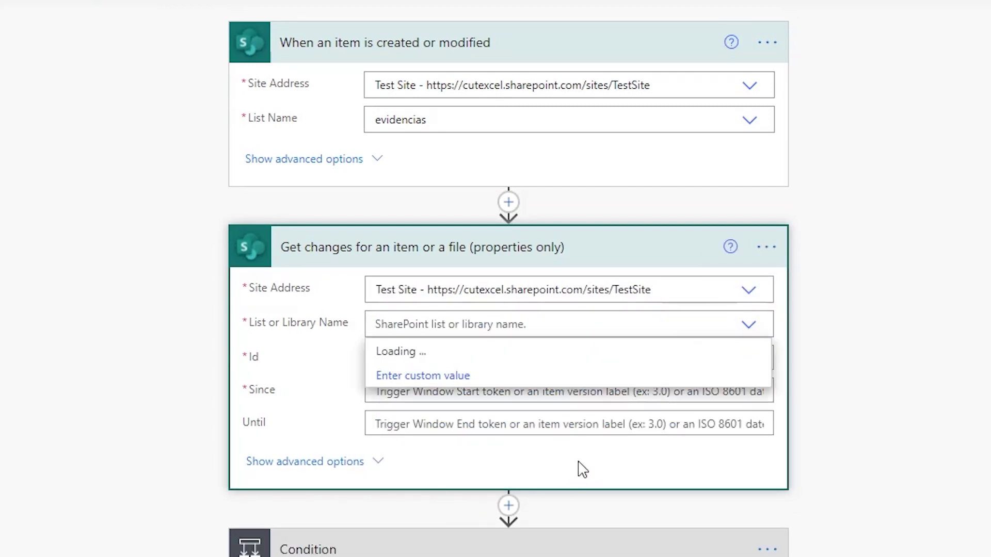
{"action": "scroll", "coordinate": [449, 504], "scroll_direction": "down", "scroll_amount": 1}
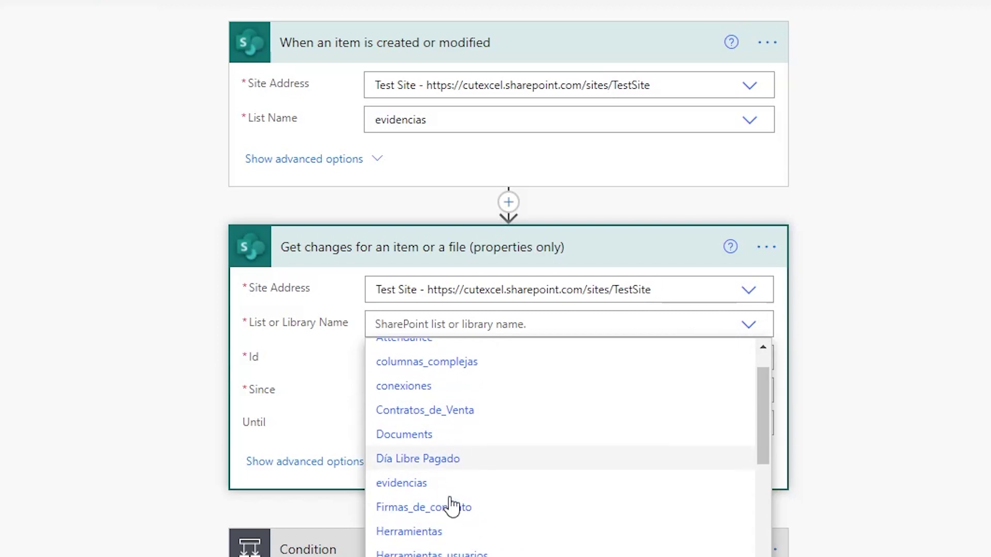
{"action": "left_click", "coordinate": [440, 483]}
- Fill the Id field with the trigger item's ID dynamic content
{"action": "left_click", "coordinate": [435, 357]}
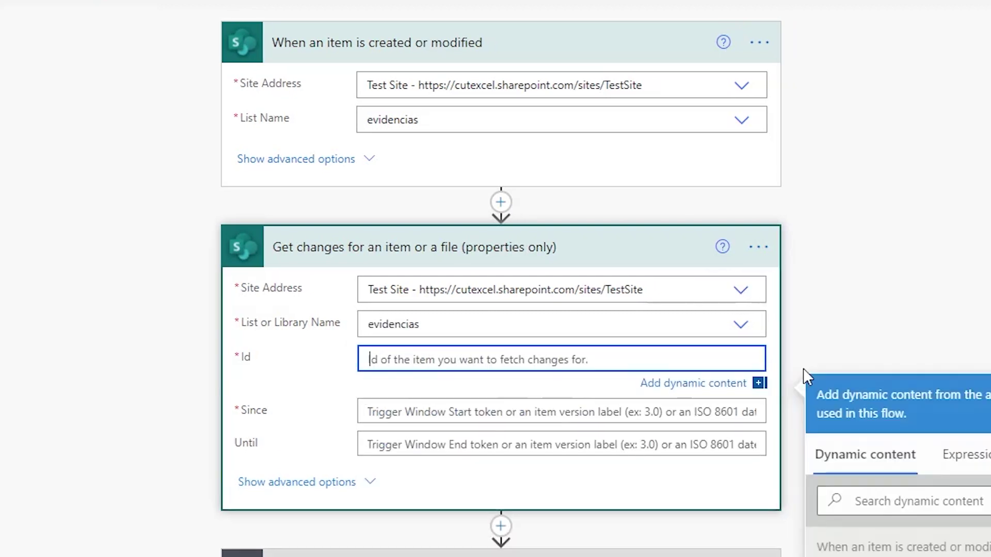
{"action": "left_click", "coordinate": [810, 555]}
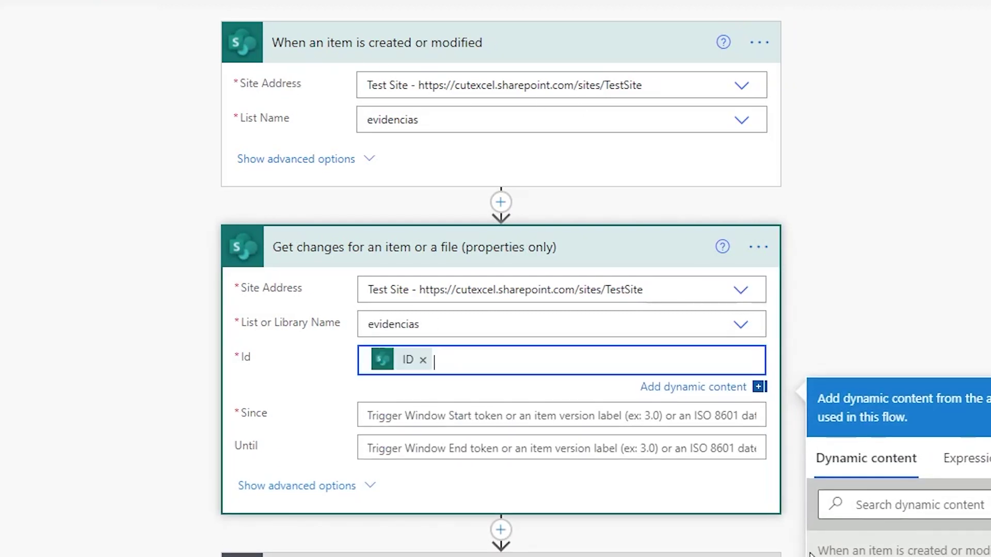
{"action": "left_click", "coordinate": [434, 408]}
{"action": "scroll", "coordinate": [481, 379], "scroll_direction": "down", "scroll_amount": 2}
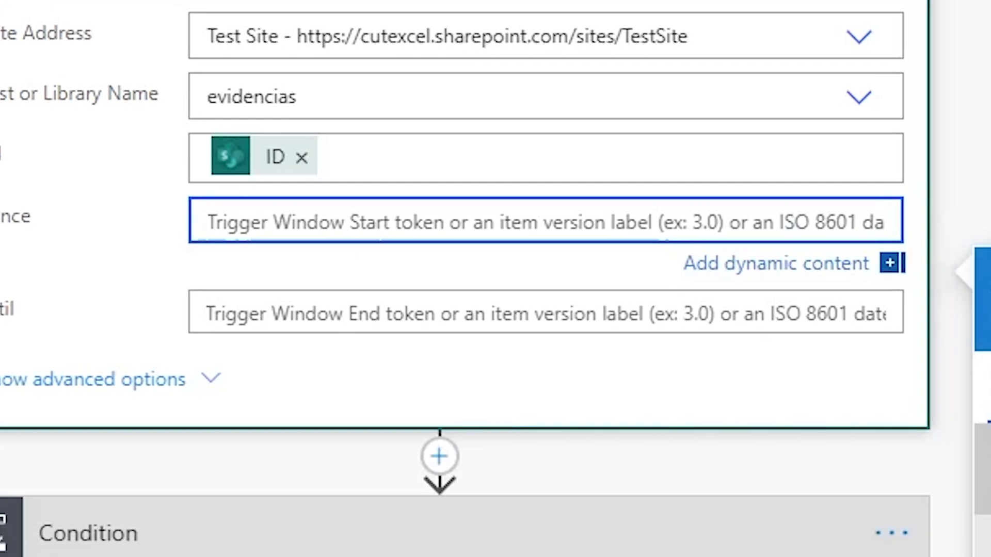
- Build the Since expression sub(int(...)) around the trigger's Version number token
{"action": "left_click", "coordinate": [930, 316]}
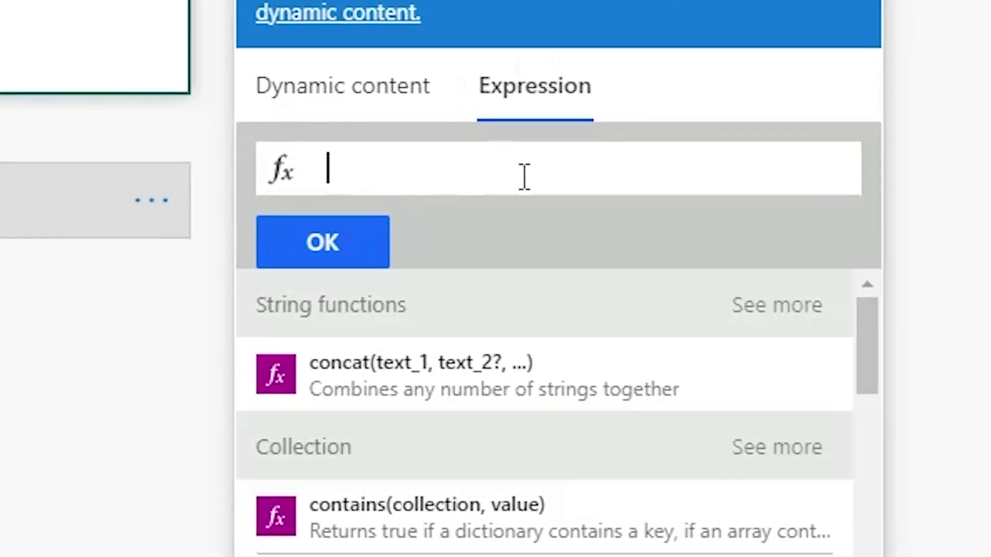
{"action": "type", "text": "sub"}
{"action": "left_click", "coordinate": [524, 198]}
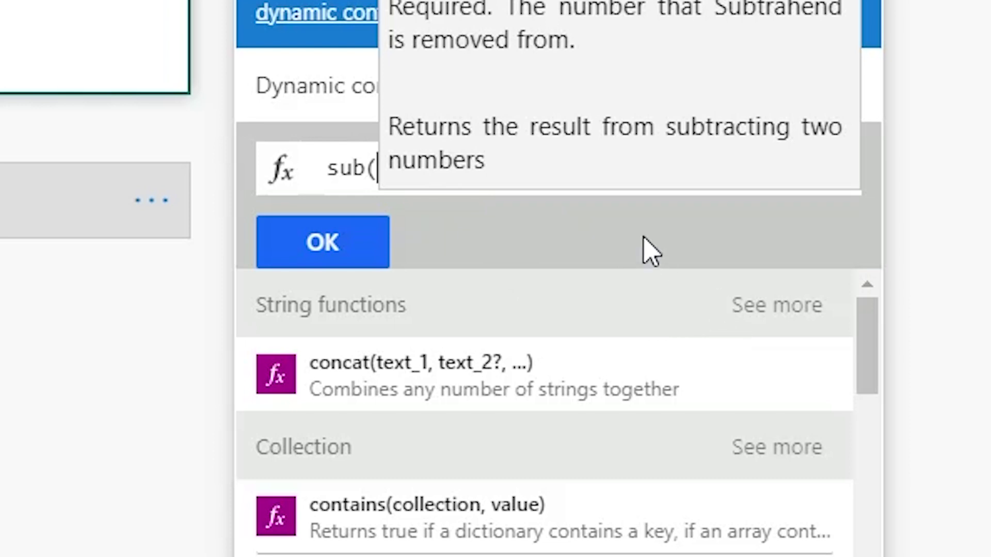
{"action": "type", "text": "int"}
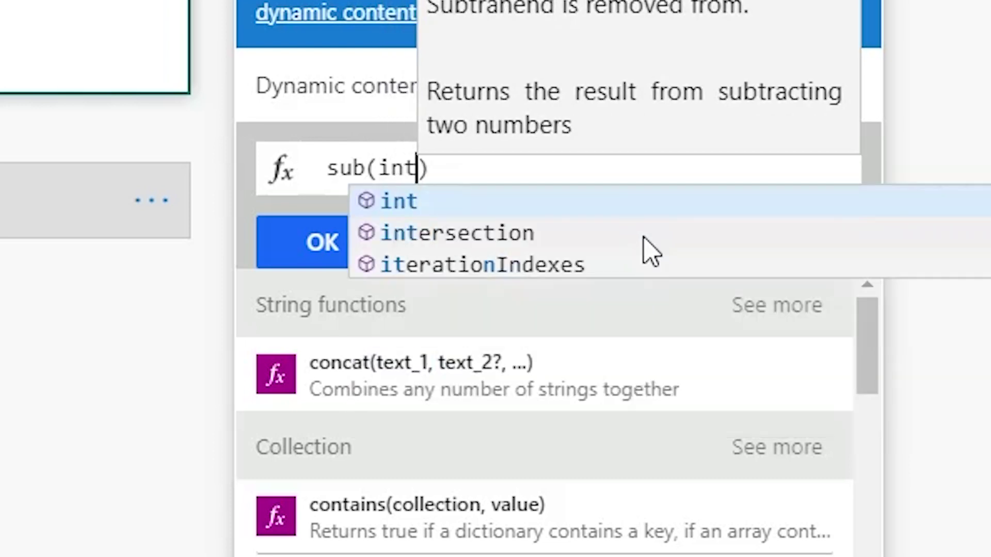
{"action": "key", "text": "Return"}
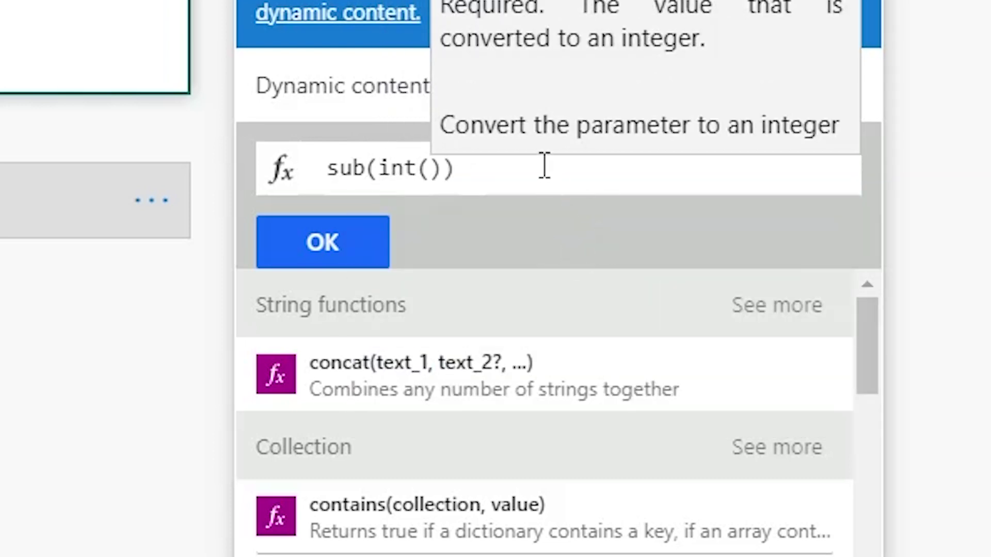
{"action": "left_click", "coordinate": [387, 85]}
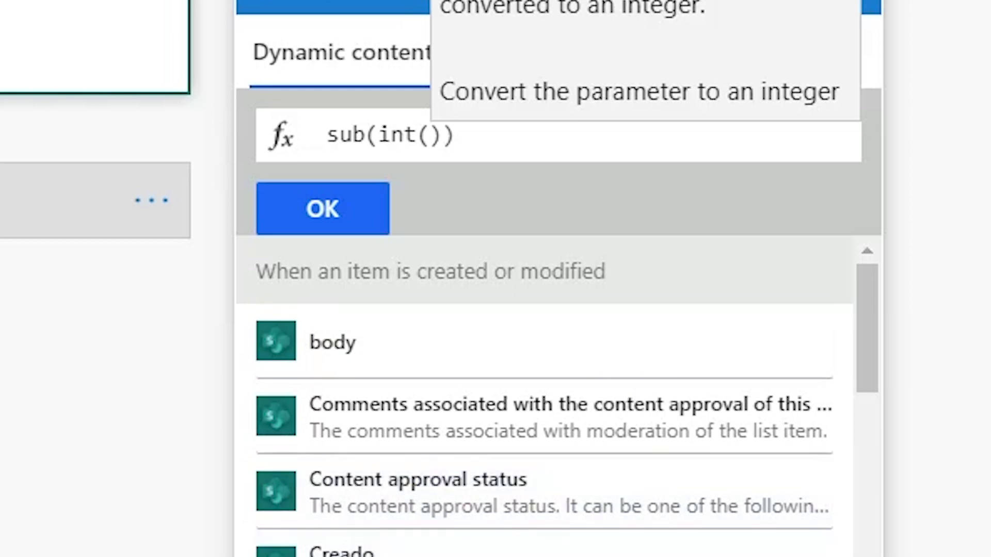
{"action": "scroll", "coordinate": [405, 464], "scroll_direction": "down", "scroll_amount": 3}
{"action": "scroll", "coordinate": [405, 465], "scroll_direction": "down", "scroll_amount": 4}
{"action": "scroll", "coordinate": [318, 398], "scroll_direction": "down", "scroll_amount": 3}
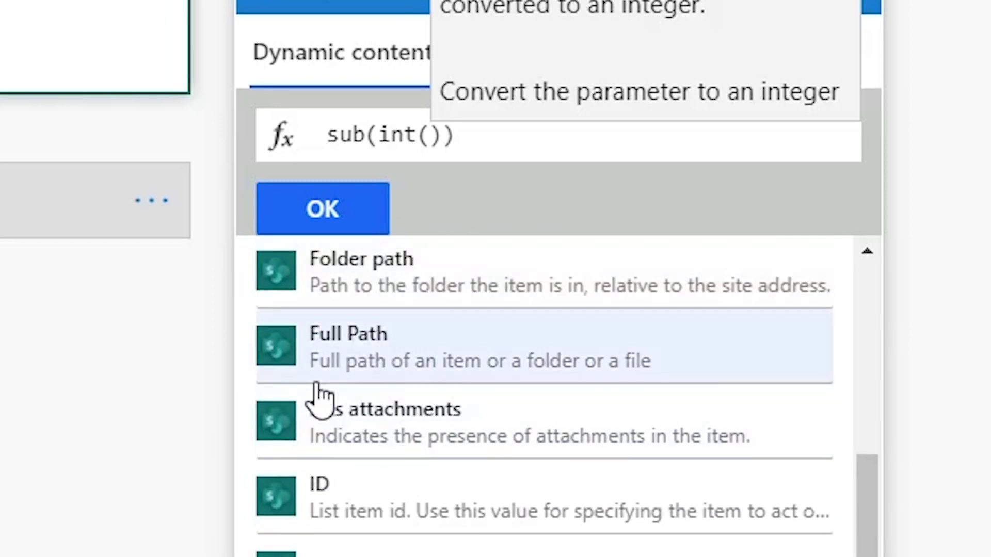
{"action": "scroll", "coordinate": [318, 398], "scroll_direction": "down", "scroll_amount": 3}
{"action": "scroll", "coordinate": [571, 513], "scroll_direction": "down", "scroll_amount": 3}
{"action": "scroll", "coordinate": [575, 464], "scroll_direction": "down", "scroll_amount": 3}
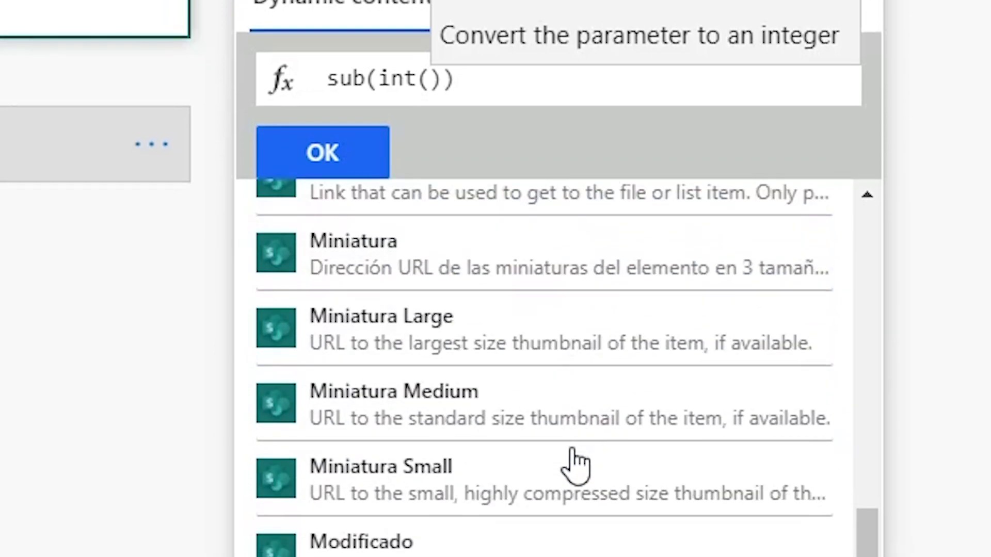
{"action": "scroll", "coordinate": [575, 413], "scroll_direction": "down", "scroll_amount": 3}
{"action": "scroll", "coordinate": [575, 412], "scroll_direction": "down", "scroll_amount": 3}
{"action": "scroll", "coordinate": [575, 365], "scroll_direction": "down", "scroll_amount": 4}
{"action": "scroll", "coordinate": [575, 305], "scroll_direction": "down", "scroll_amount": 1}
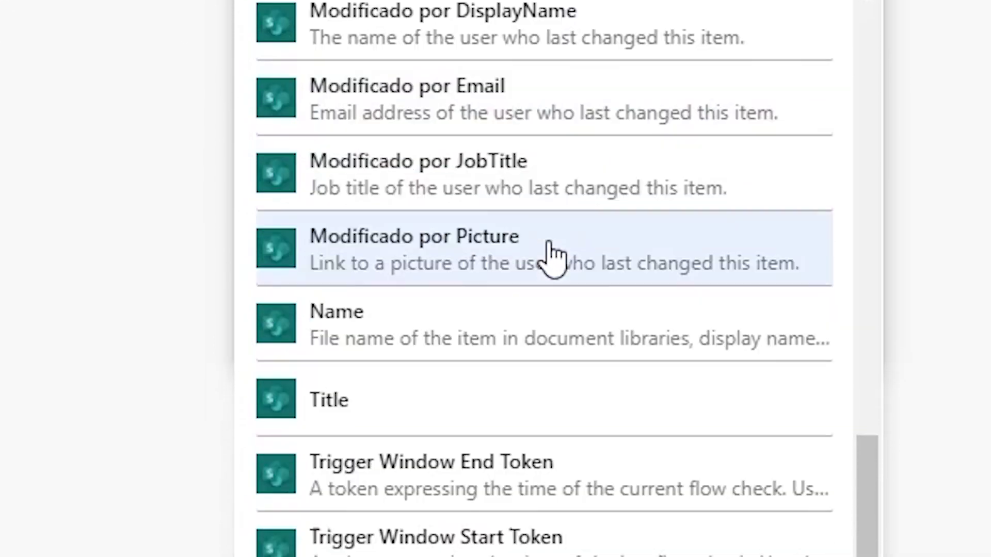
{"action": "scroll", "coordinate": [553, 258], "scroll_direction": "down", "scroll_amount": 3}
{"action": "scroll", "coordinate": [550, 232], "scroll_direction": "down", "scroll_amount": 1}
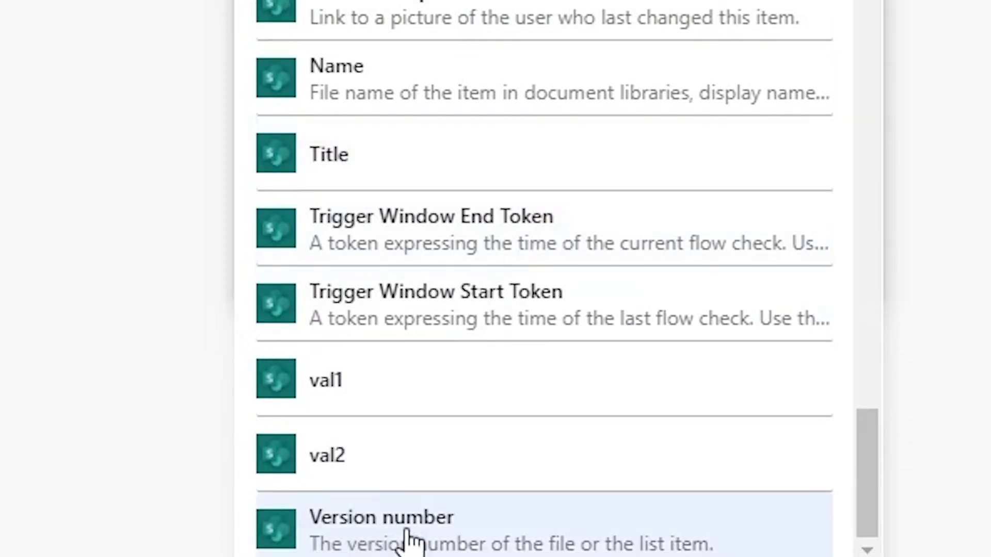
{"action": "left_click", "coordinate": [485, 540]}
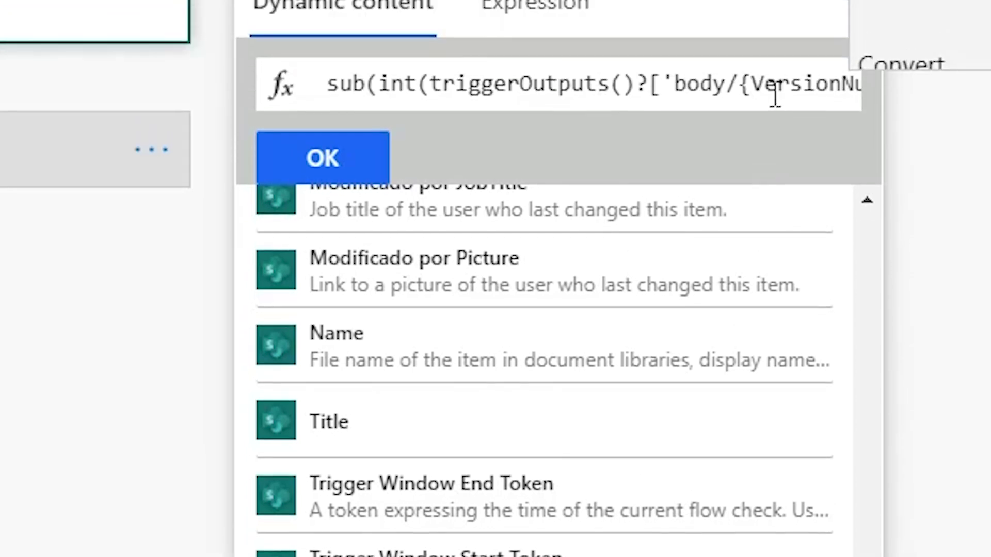
- Add ',1' before the final parenthesis and apply the version-minus-one expression
{"action": "key", "text": "Right"}
{"action": "key", "text": "Right"}
{"action": "key", "text": "Right"}
{"action": "key", "text": "Right"}
{"action": "key", "text": "Right"}
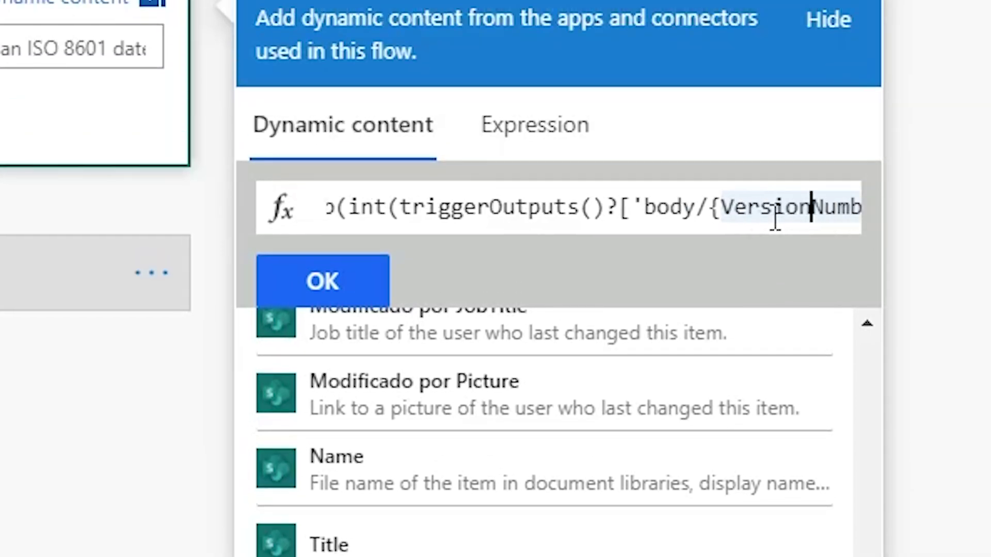
{"action": "key", "text": "Right"}
{"action": "key", "text": "Right"}
{"action": "key", "text": "Right"}
{"action": "key", "text": "Right"}
{"action": "key", "text": "Right"}
{"action": "key", "text": "Left"}
{"action": "key", "text": "Left"}
{"action": "key", "text": "Right"}
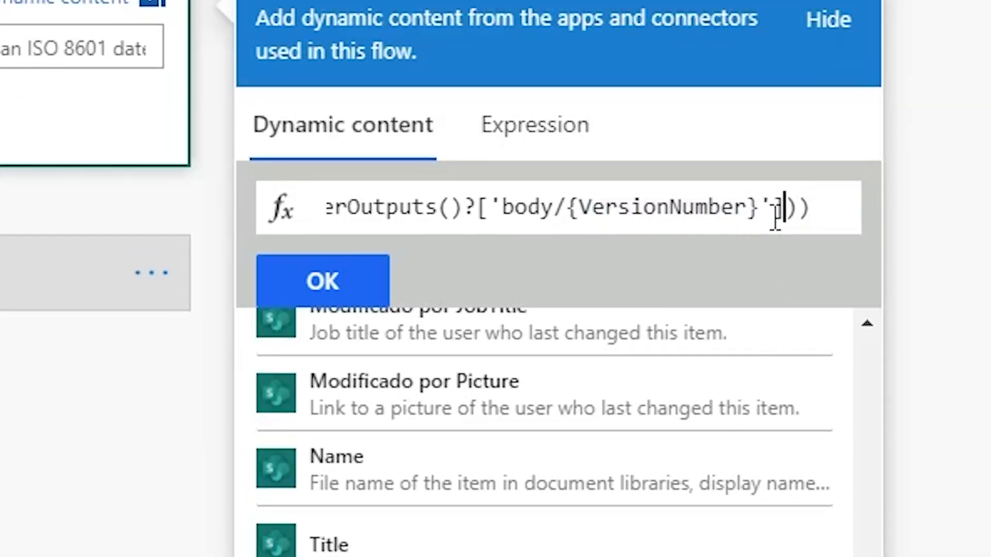
{"action": "key", "text": "Right"}
{"action": "key", "text": "Right"}
{"action": "key", "text": "Left"}
{"action": "type", "text": ",1"}
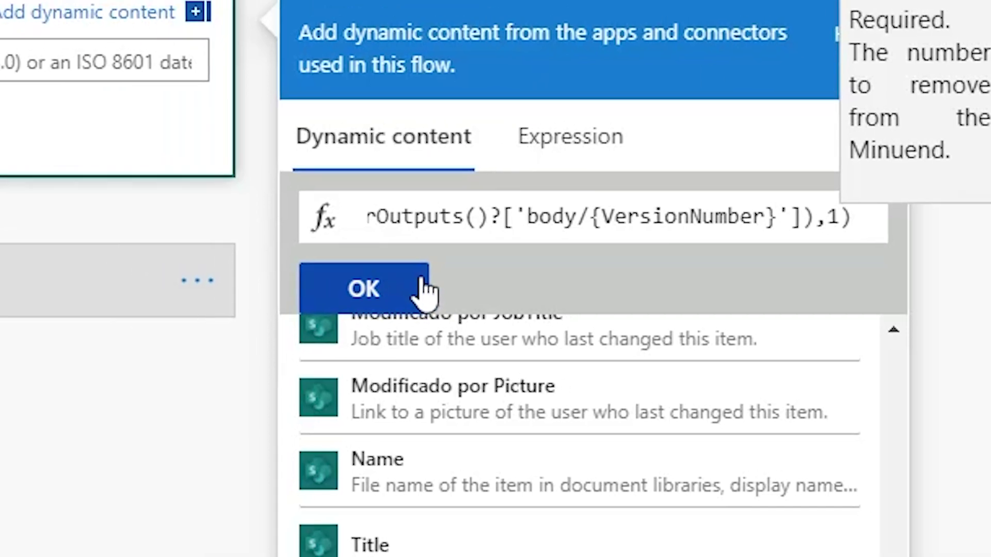
{"action": "left_click", "coordinate": [382, 276]}
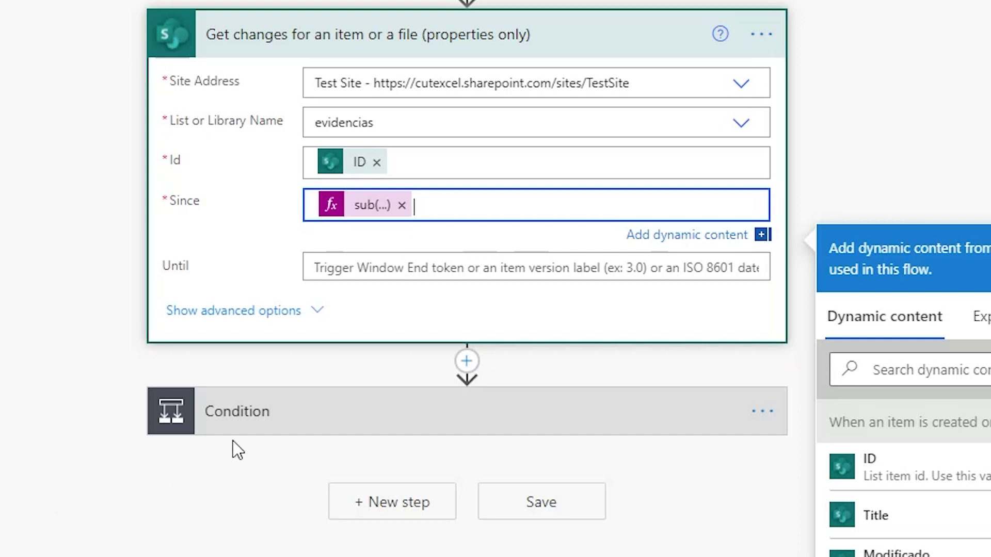
- Put 'Has Column Changed: val2' on the Condition's left side
{"action": "left_click", "coordinate": [236, 426]}
{"action": "scroll", "coordinate": [908, 206], "scroll_direction": "down", "scroll_amount": 5}
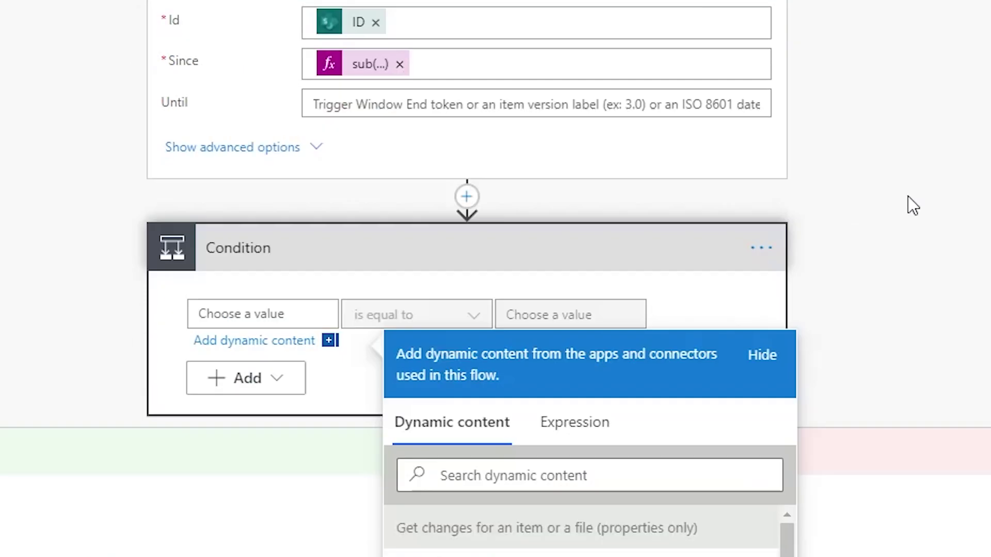
{"action": "scroll", "coordinate": [568, 155], "scroll_direction": "down", "scroll_amount": 1}
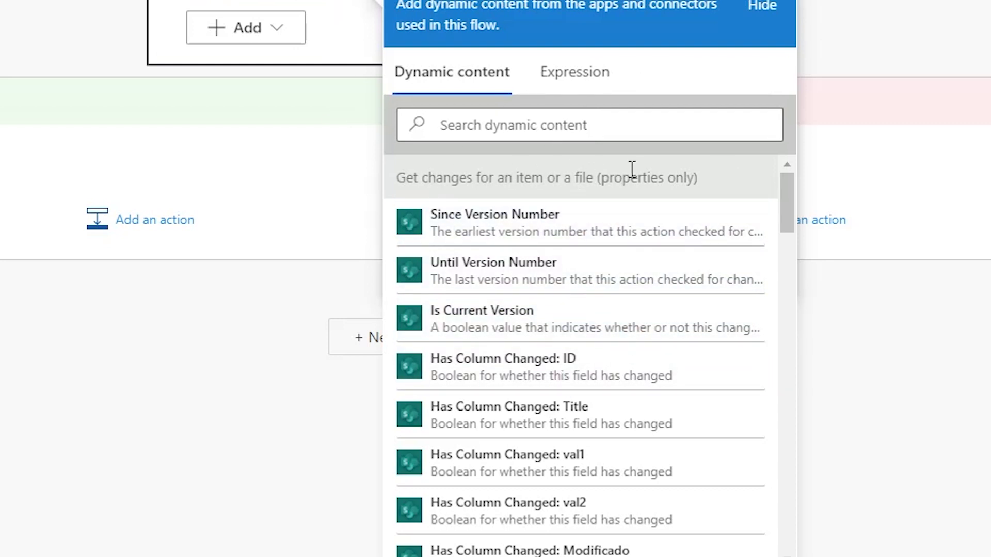
{"action": "scroll", "coordinate": [731, 332], "scroll_direction": "down", "scroll_amount": 1}
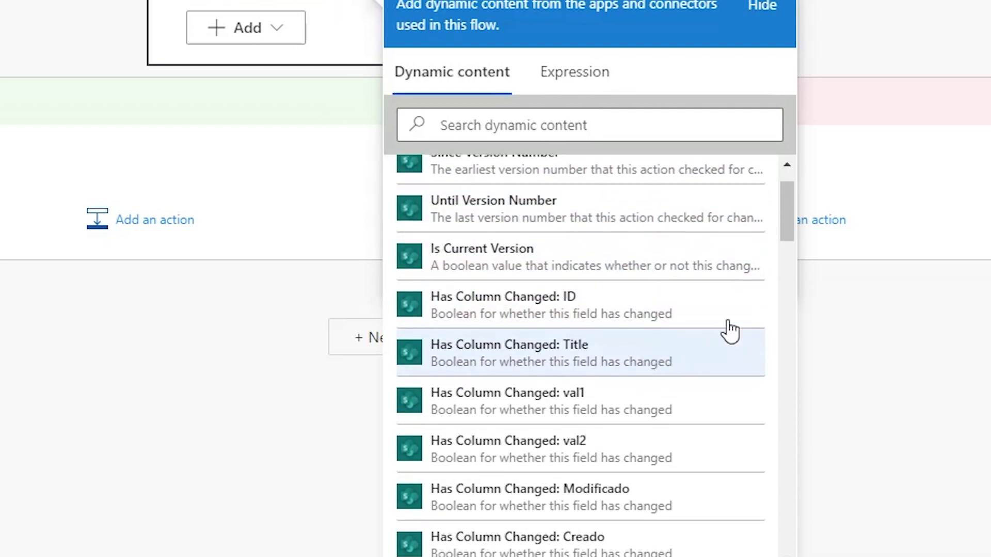
{"action": "scroll", "coordinate": [590, 381], "scroll_direction": "down", "scroll_amount": 1}
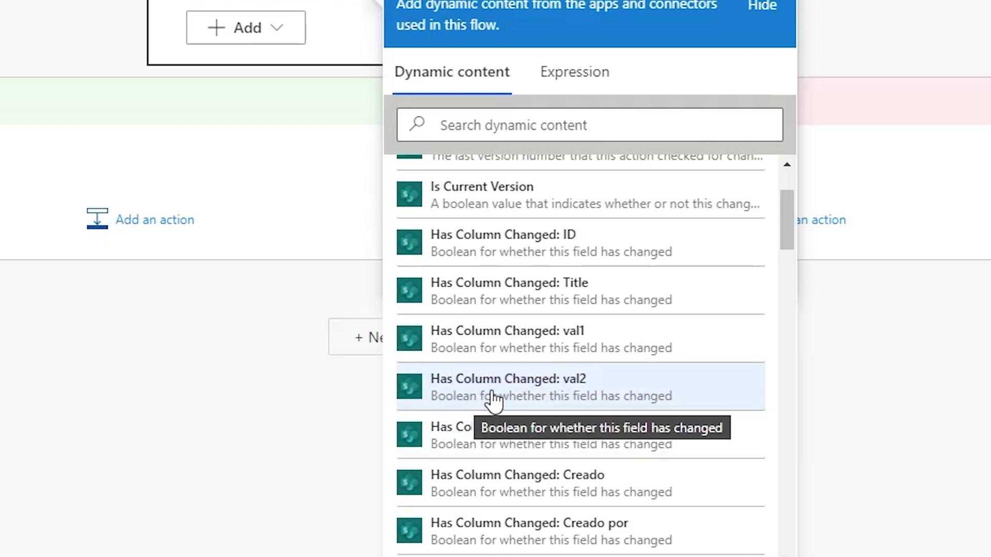
{"action": "left_click", "coordinate": [493, 400]}
- Set the Condition's comparison value to the expression true, keeping 'is equal to'
{"action": "scroll", "coordinate": [283, 181], "scroll_direction": "up", "scroll_amount": 2}
{"action": "scroll", "coordinate": [361, 179], "scroll_direction": "up", "scroll_amount": 2}
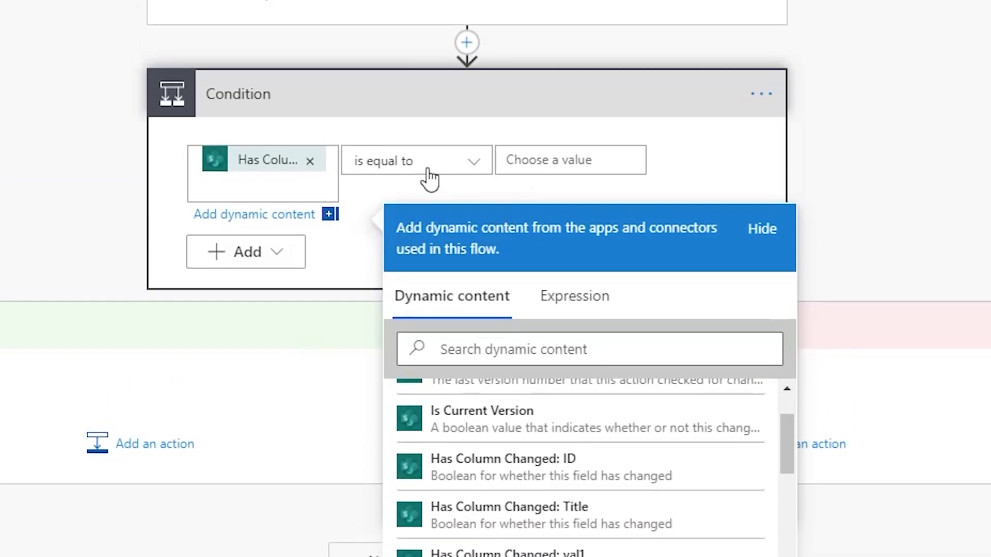
{"action": "left_click", "coordinate": [575, 177]}
{"action": "left_click", "coordinate": [882, 310]}
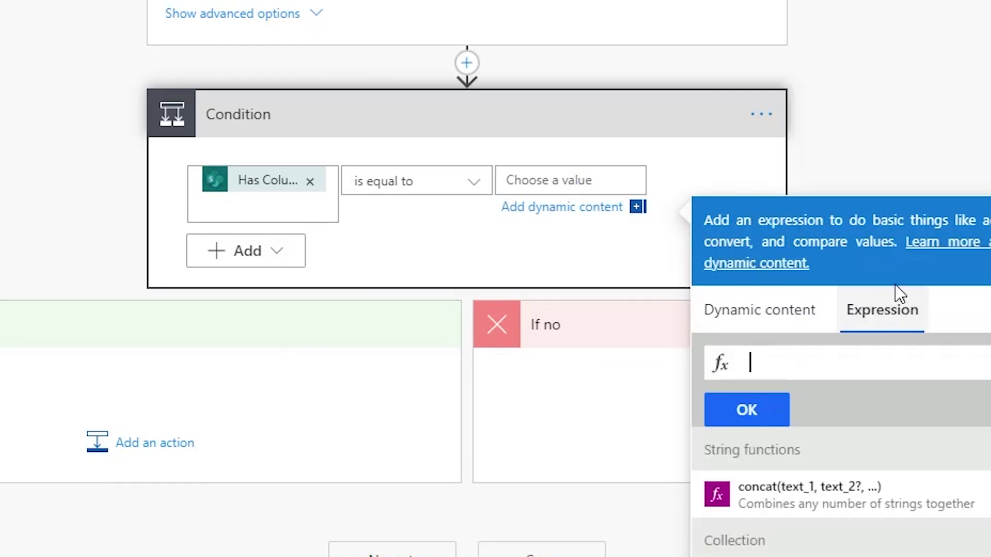
{"action": "left_click", "coordinate": [904, 370]}
{"action": "type", "text": "true"}
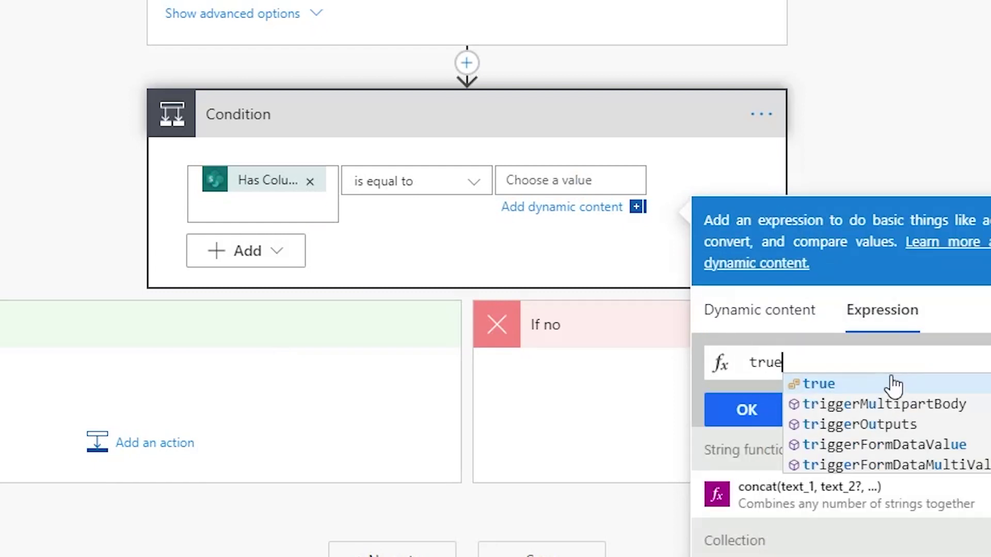
{"action": "key", "text": "Escape"}
{"action": "left_click", "coordinate": [785, 410]}
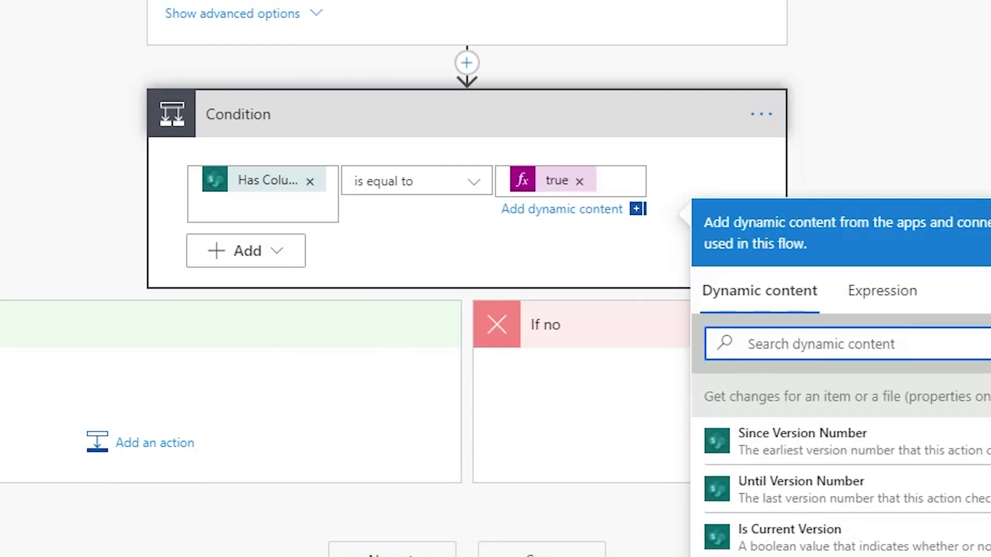
{"action": "left_click", "coordinate": [124, 493]}
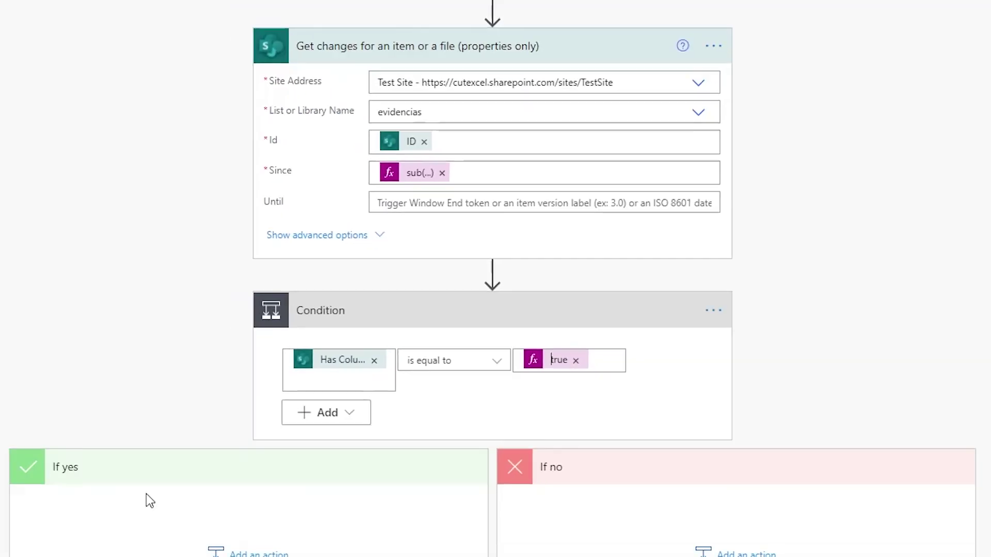
- Add a Compose action with Inputs 'tiene cambios' under If yes, then save the flow
{"action": "left_click", "coordinate": [259, 554]}
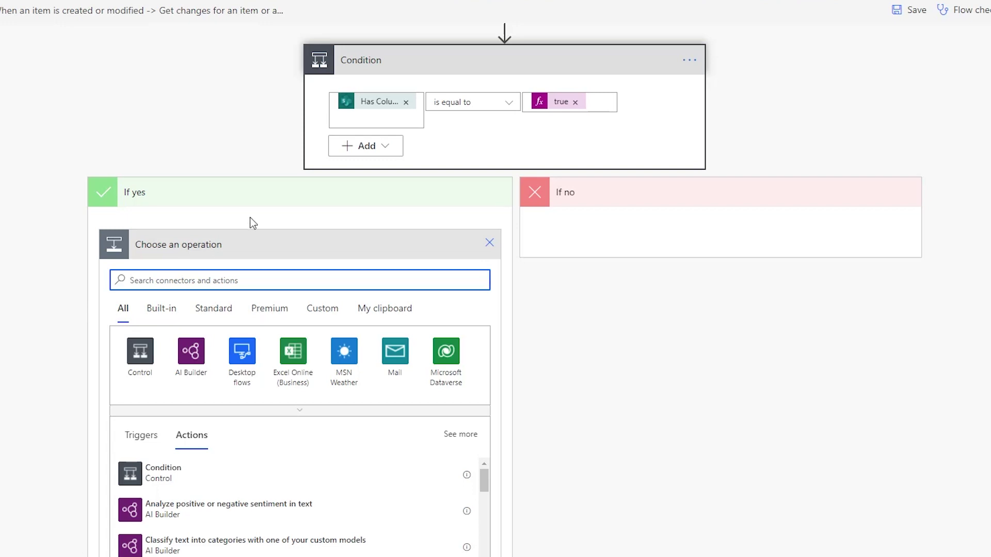
{"action": "left_click", "coordinate": [161, 308]}
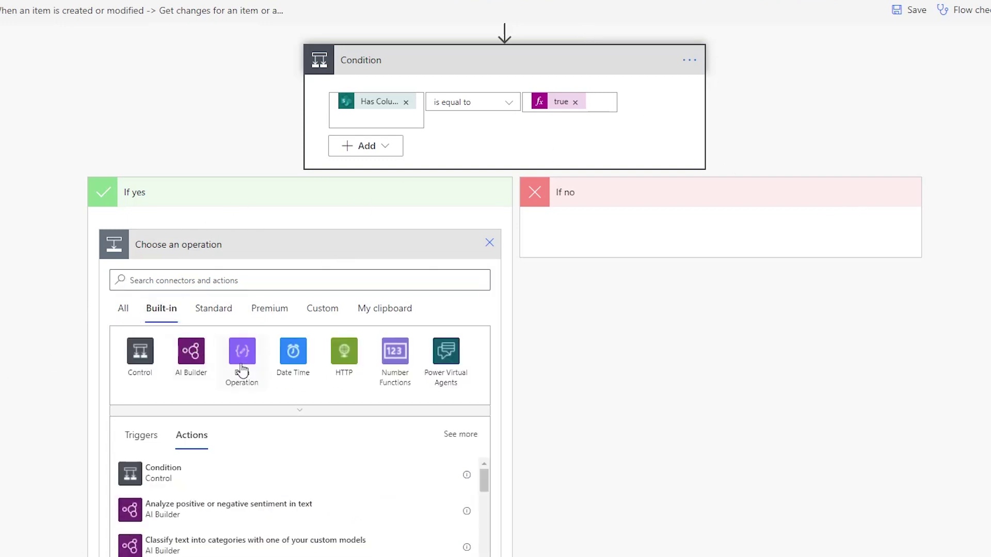
{"action": "left_click", "coordinate": [242, 359]}
{"action": "left_click", "coordinate": [164, 352]}
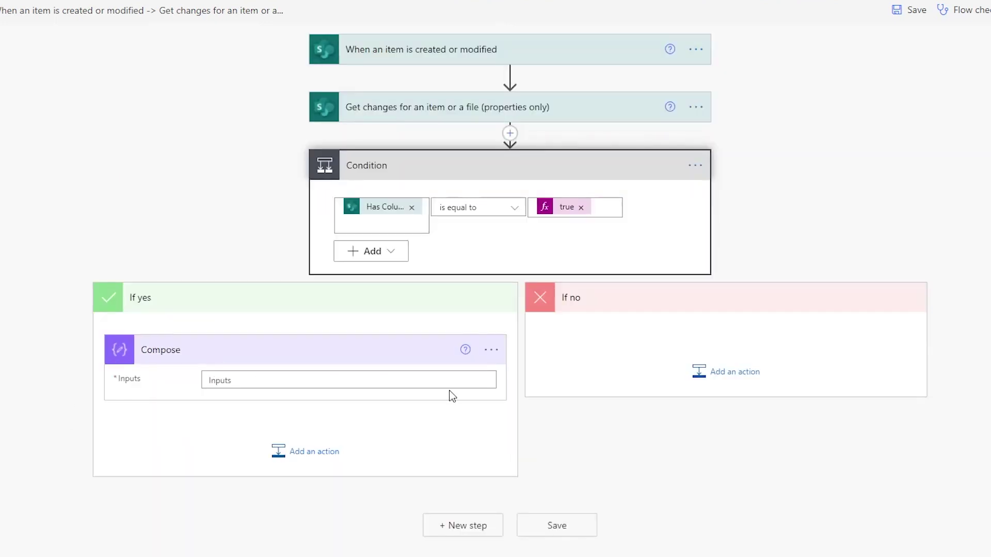
{"action": "left_click", "coordinate": [375, 386]}
{"action": "type", "text": "tiene cambios"}
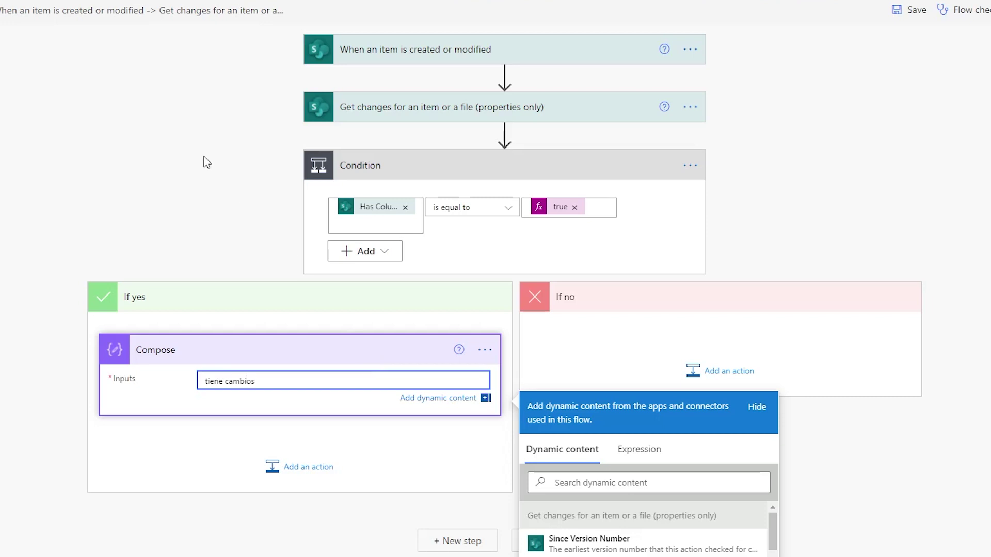
{"action": "left_click", "coordinate": [206, 162]}
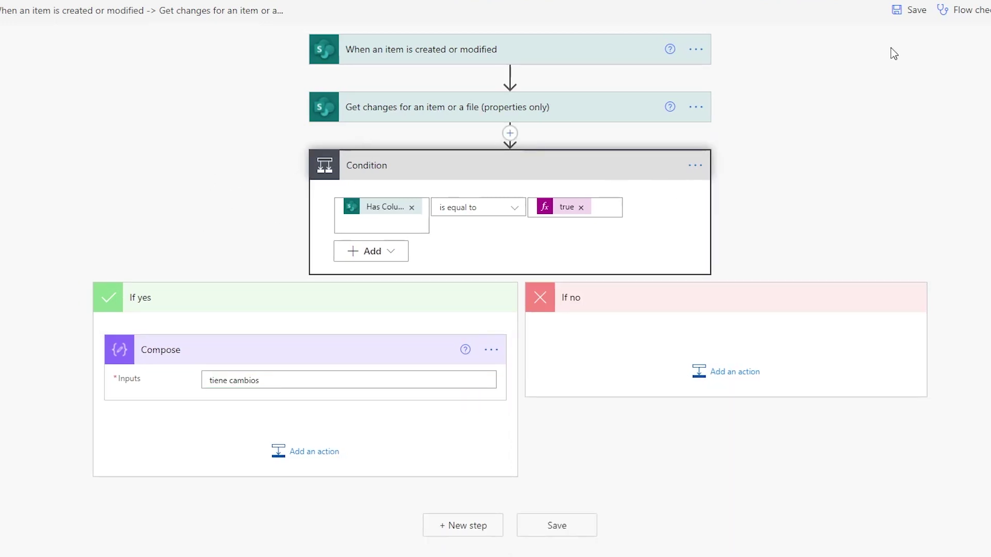
{"action": "left_click", "coordinate": [901, 23]}
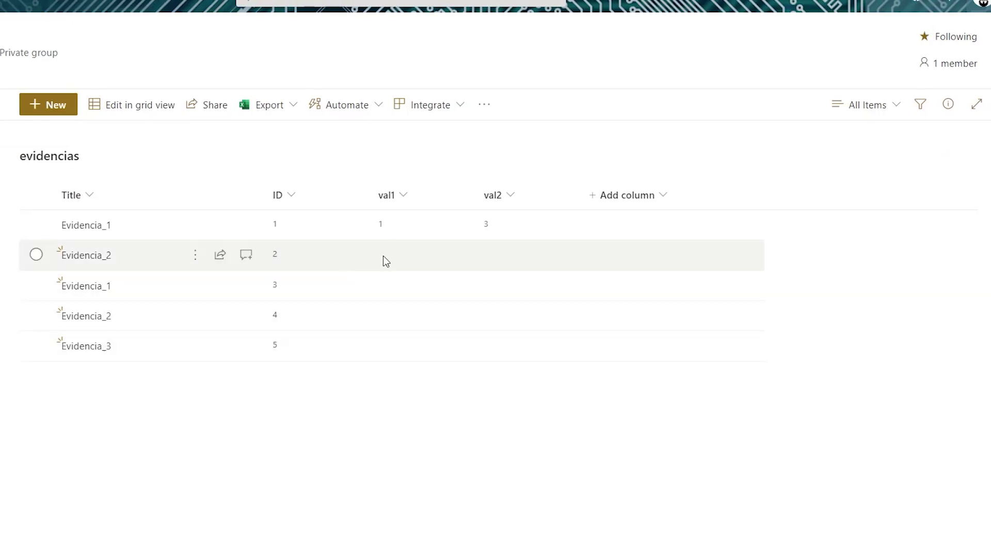
- Edit the Evidencia_2 item's val1 field to 3 and close its details pane
{"action": "left_click", "coordinate": [383, 258]}
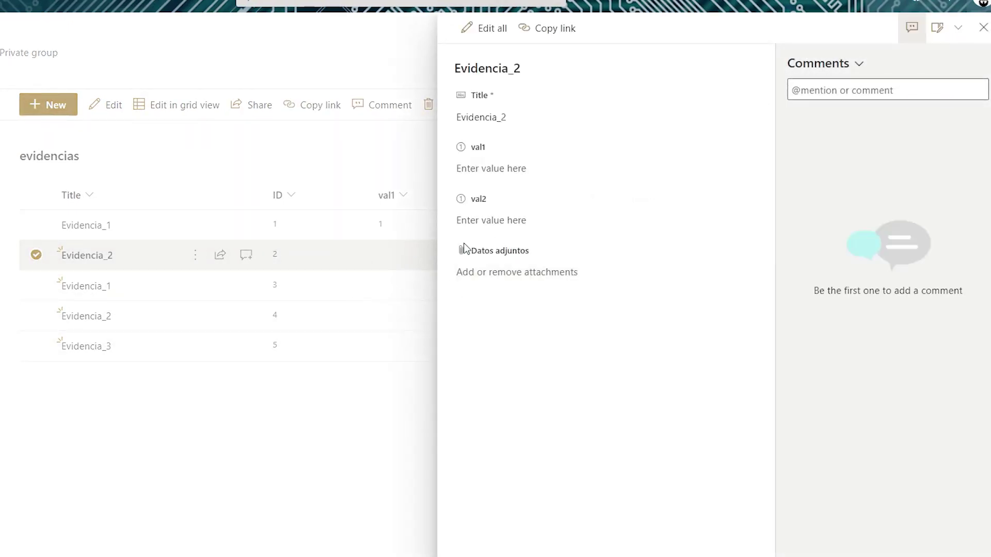
{"action": "left_click", "coordinate": [526, 166]}
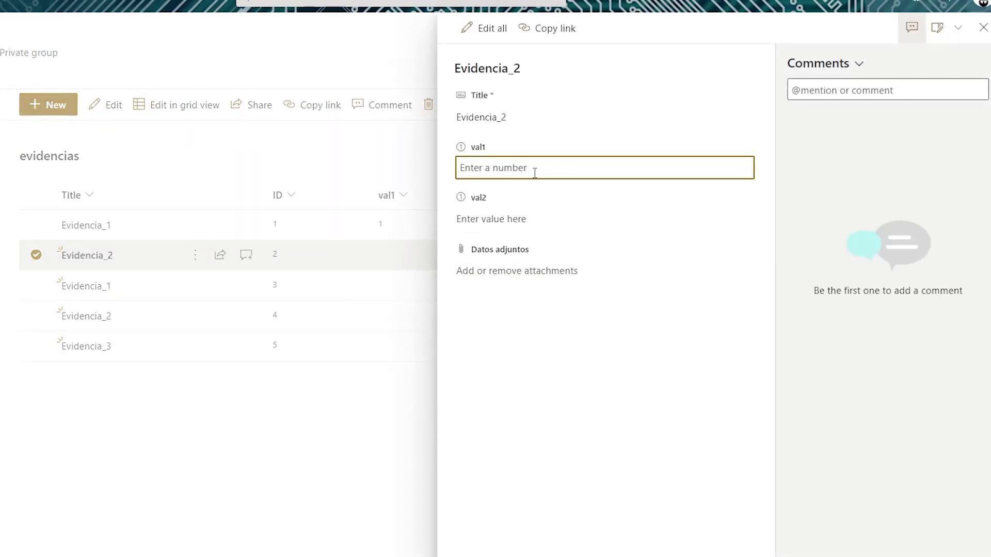
{"action": "type", "text": "3"}
{"action": "key", "text": "Return"}
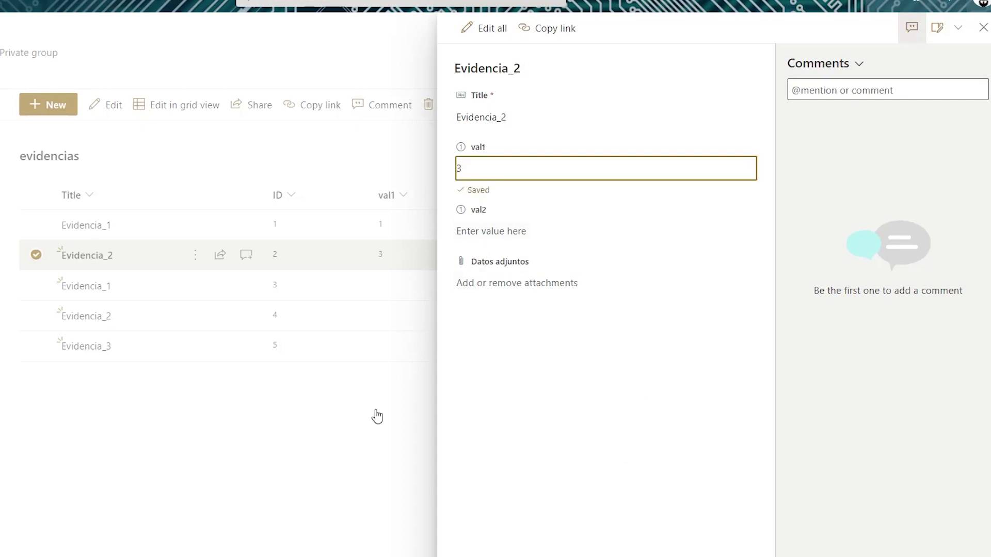
{"action": "left_click", "coordinate": [372, 488]}
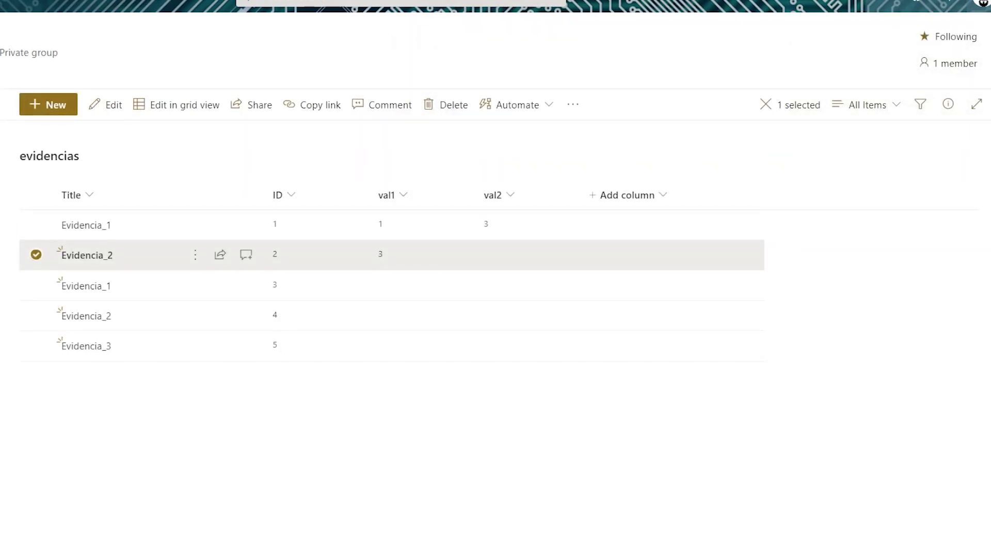
{"action": "left_click", "coordinate": [576, 356]}
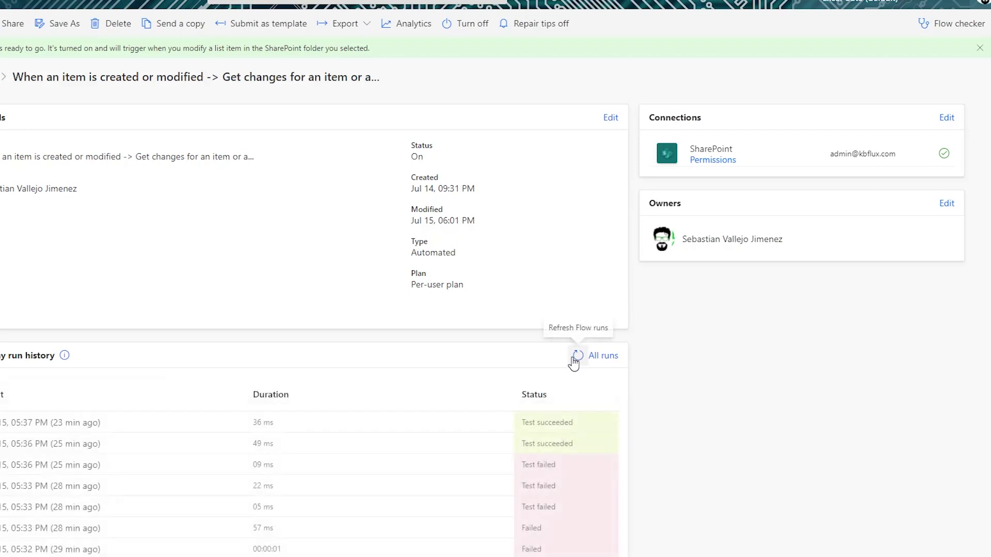
{"action": "left_click", "coordinate": [576, 356]}
{"action": "left_click", "coordinate": [577, 356]}
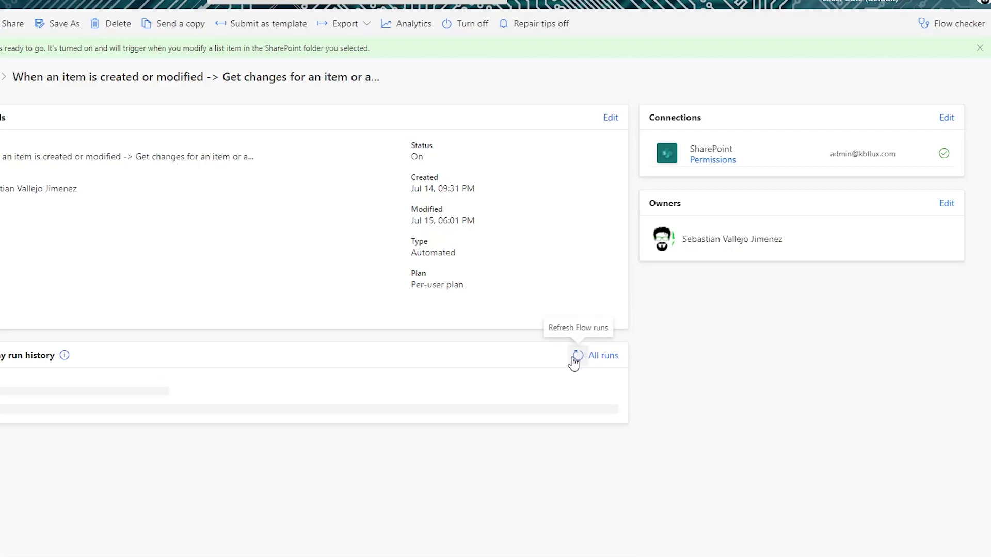
{"action": "left_click", "coordinate": [576, 356]}
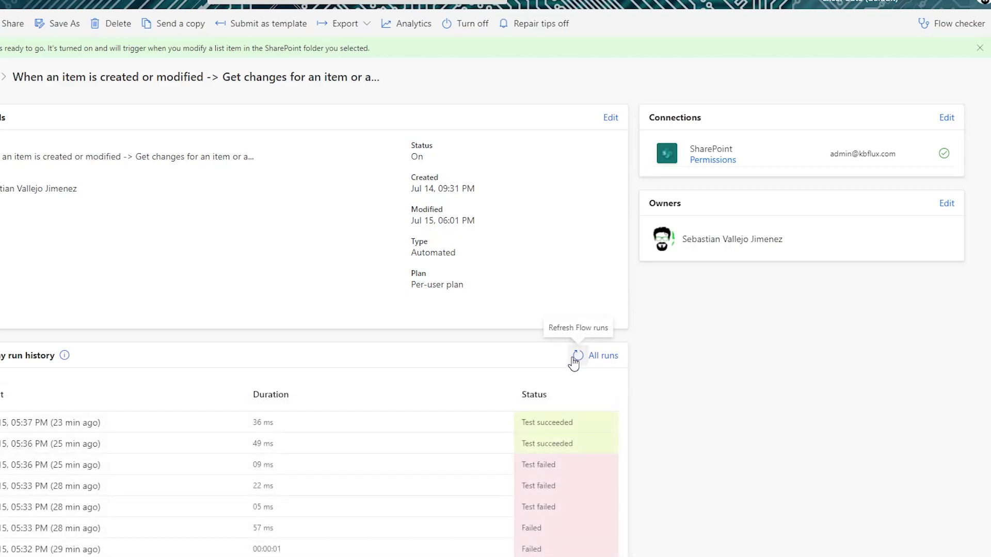
{"action": "left_click", "coordinate": [575, 356]}
{"action": "left_click", "coordinate": [576, 357]}
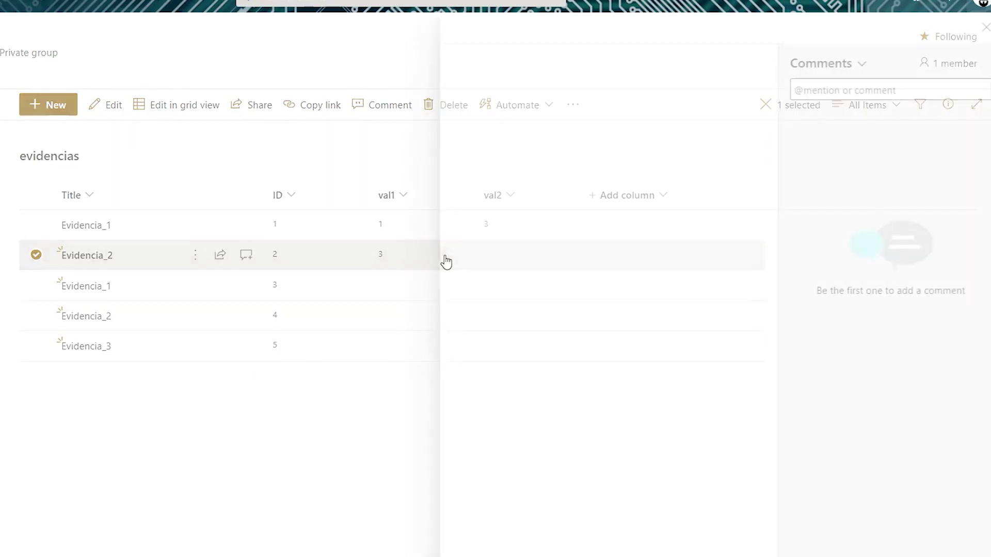
- Enter 4 in Evidencia_2's val2 field, confirm, and close the details pane
{"action": "left_click", "coordinate": [493, 216]}
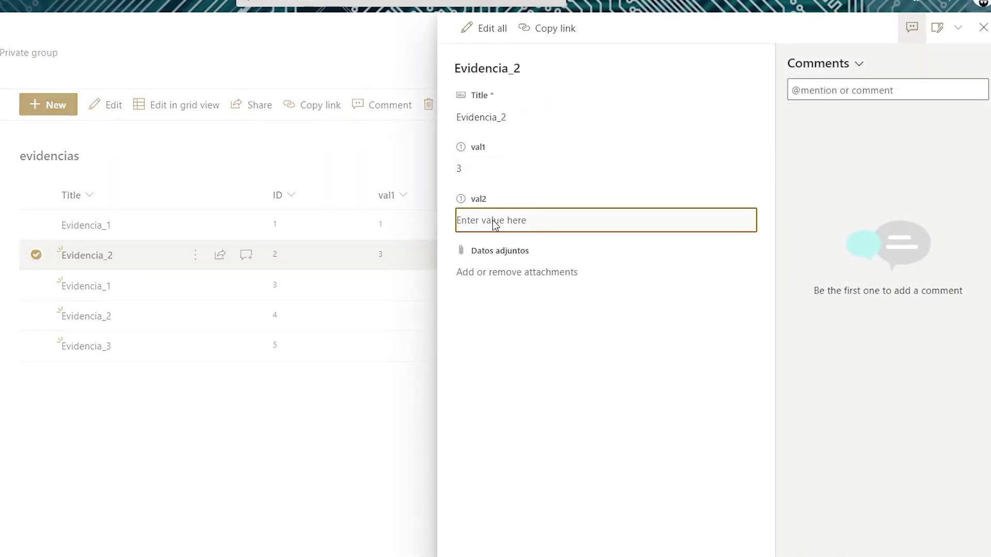
{"action": "type", "text": "4"}
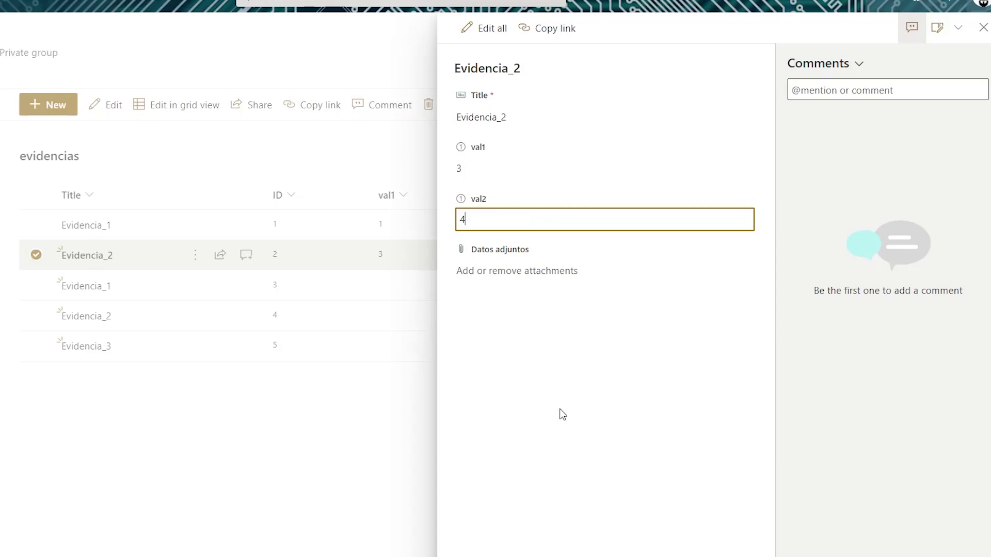
{"action": "left_click", "coordinate": [563, 462]}
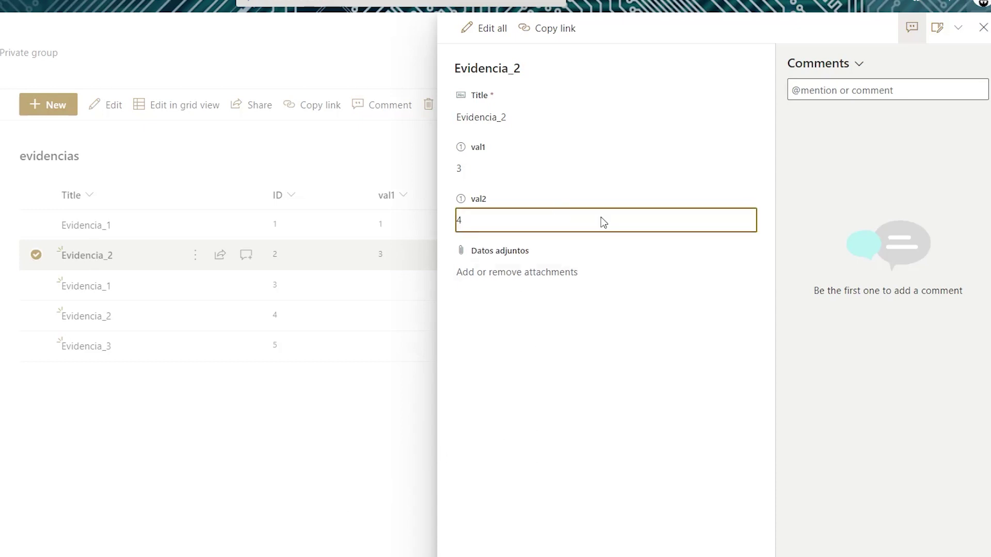
{"action": "left_click", "coordinate": [984, 27]}
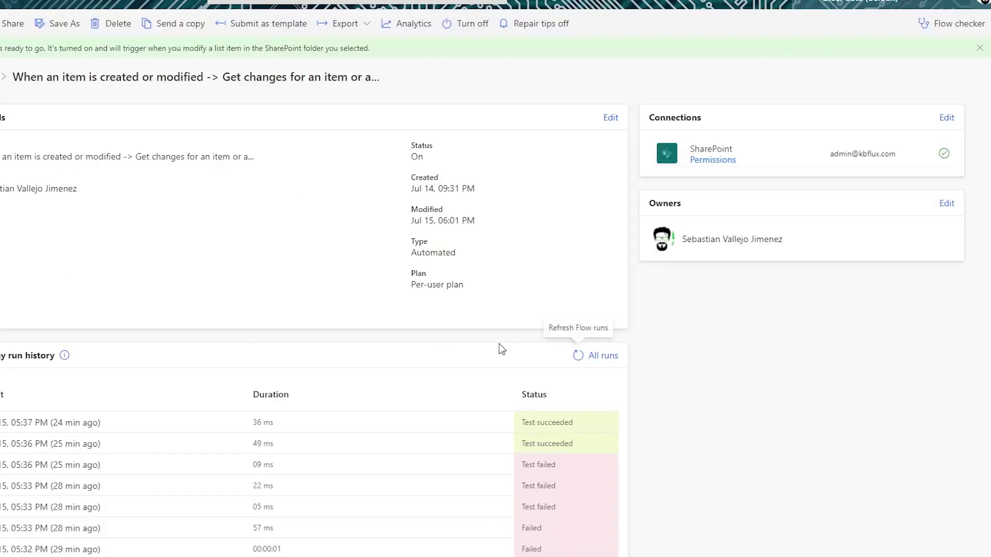
- Refresh the 28-day run history and open the newest Succeeded run from 6:02 PM
{"action": "left_click", "coordinate": [570, 368]}
{"action": "left_click", "coordinate": [569, 367]}
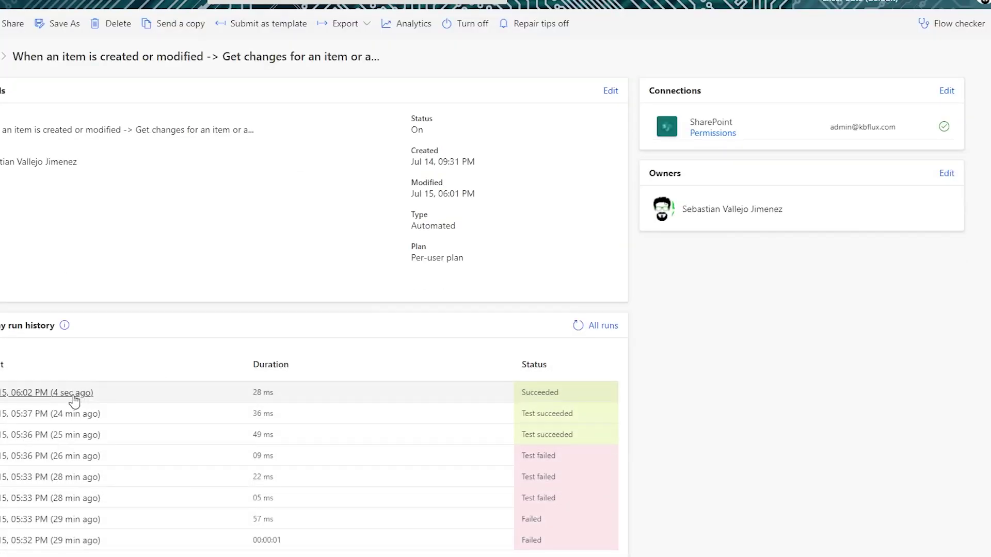
{"action": "left_click", "coordinate": [75, 401]}
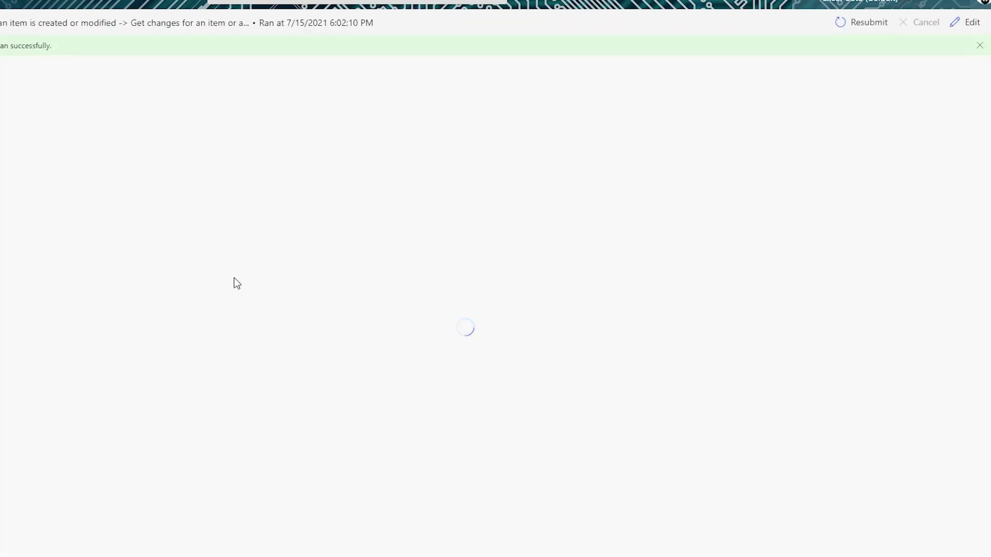
{"action": "triple_click", "coordinate": [92, 43]}
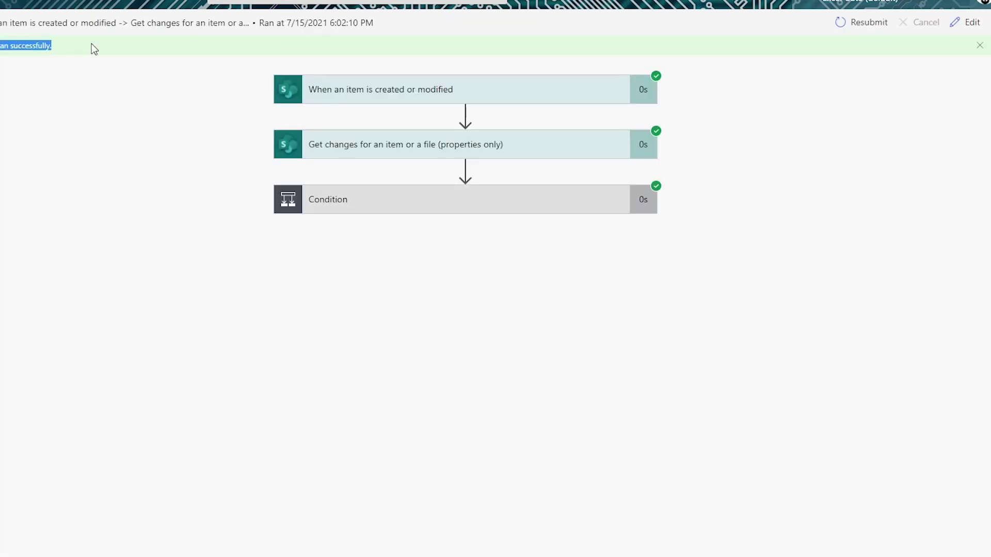
{"action": "left_click", "coordinate": [91, 44]}
{"action": "left_click", "coordinate": [475, 90]}
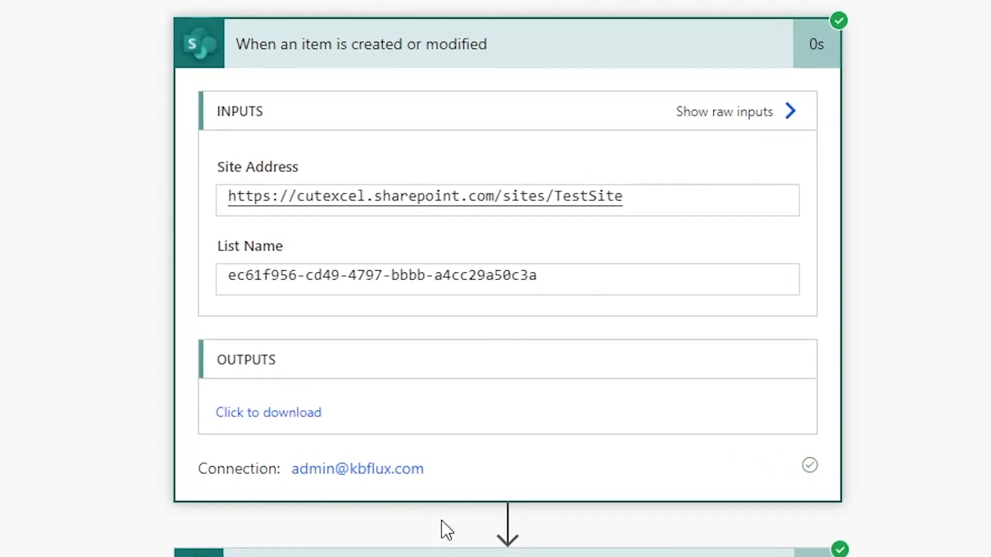
{"action": "scroll", "coordinate": [447, 530], "scroll_direction": "down", "scroll_amount": 5}
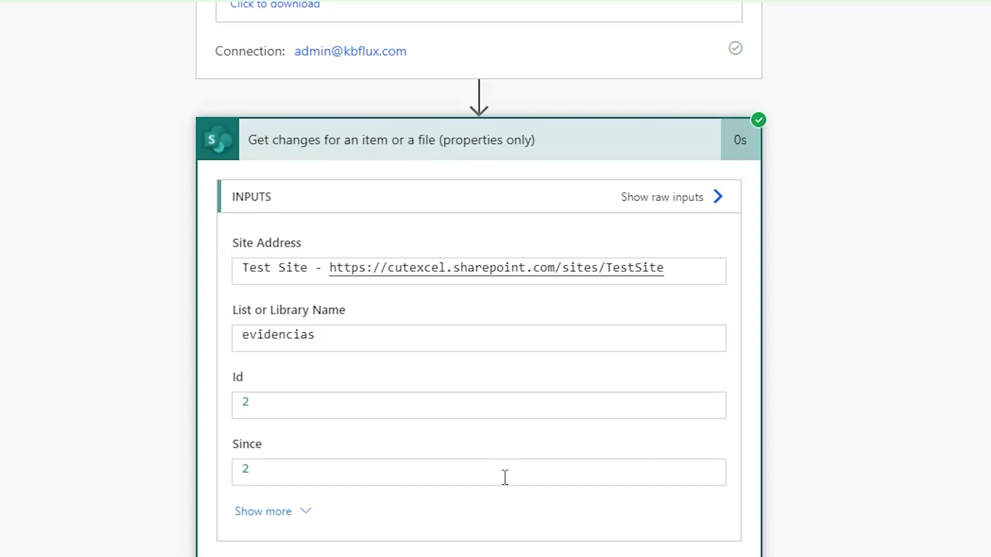
{"action": "scroll", "coordinate": [533, 459], "scroll_direction": "down", "scroll_amount": 2}
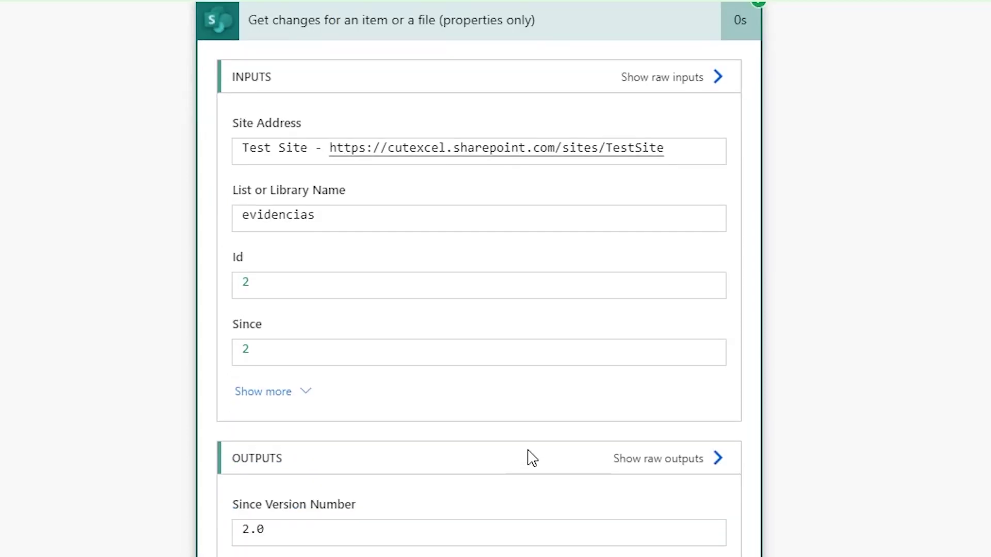
{"action": "scroll", "coordinate": [529, 457], "scroll_direction": "down", "scroll_amount": 4}
{"action": "scroll", "coordinate": [518, 452], "scroll_direction": "down", "scroll_amount": 3}
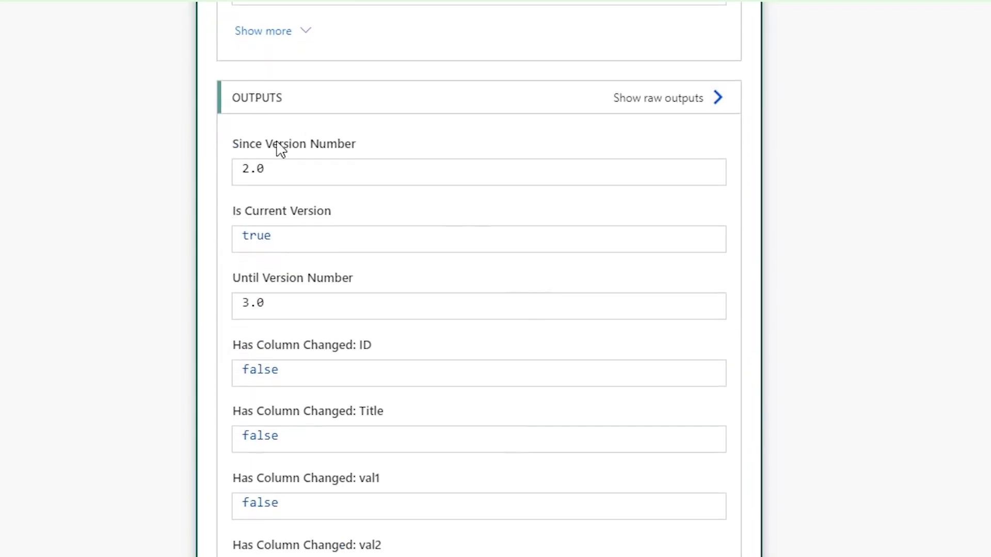
{"action": "left_click_drag", "start_coordinate": [313, 242], "coordinate": [243, 251]}
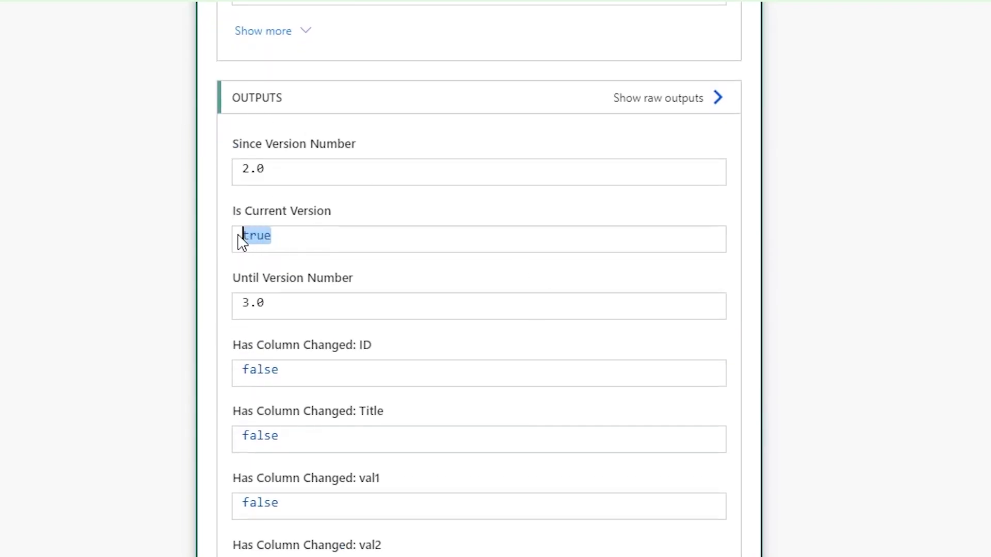
{"action": "left_click", "coordinate": [314, 248]}
{"action": "scroll", "coordinate": [316, 247], "scroll_direction": "down", "scroll_amount": 2}
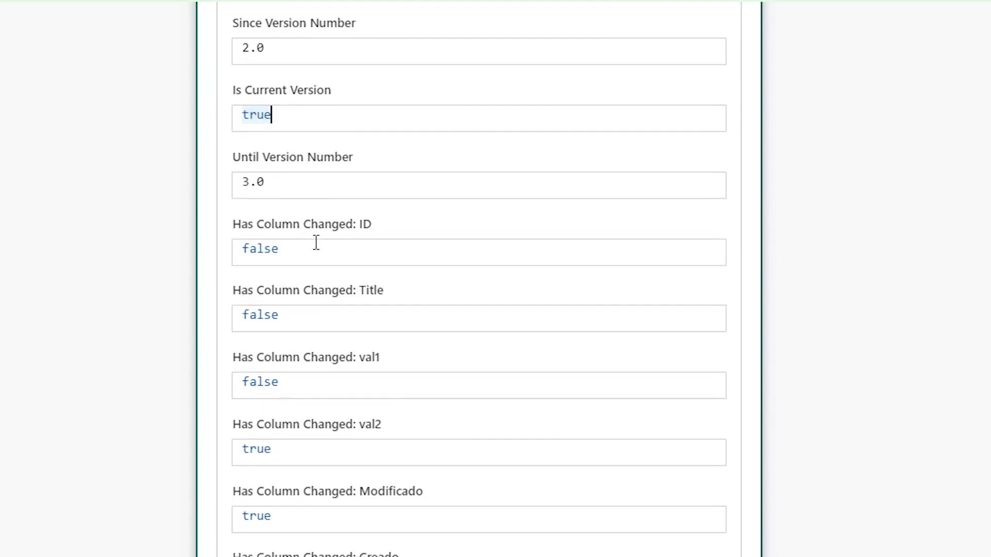
{"action": "left_click_drag", "start_coordinate": [319, 182], "coordinate": [238, 182]}
{"action": "scroll", "coordinate": [349, 299], "scroll_direction": "down", "scroll_amount": 2}
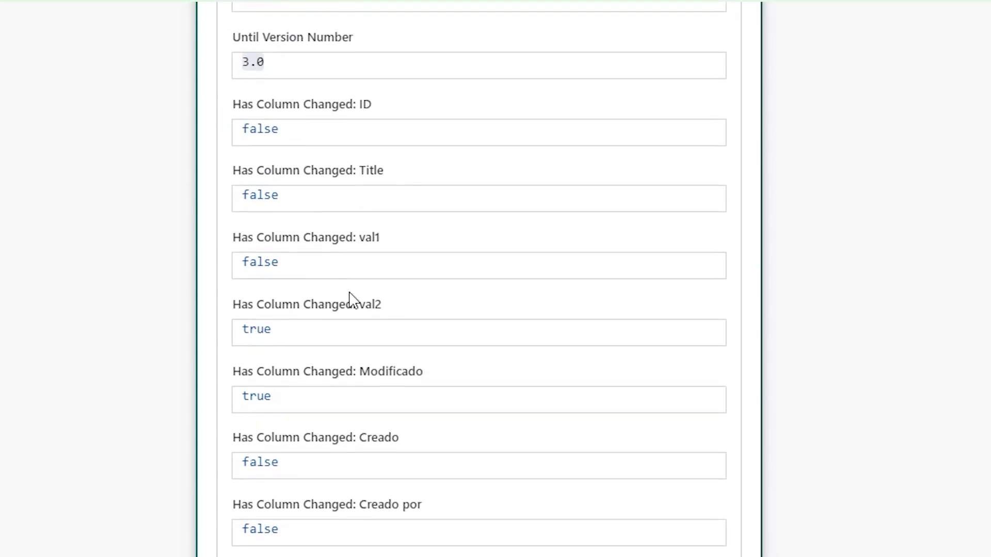
{"action": "key", "text": "shift+Home"}
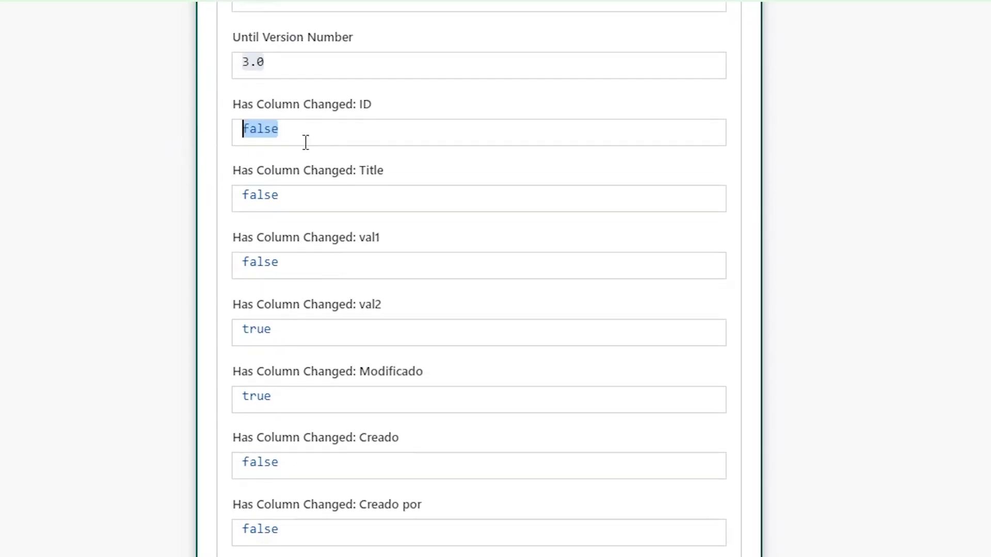
{"action": "left_click", "coordinate": [311, 131]}
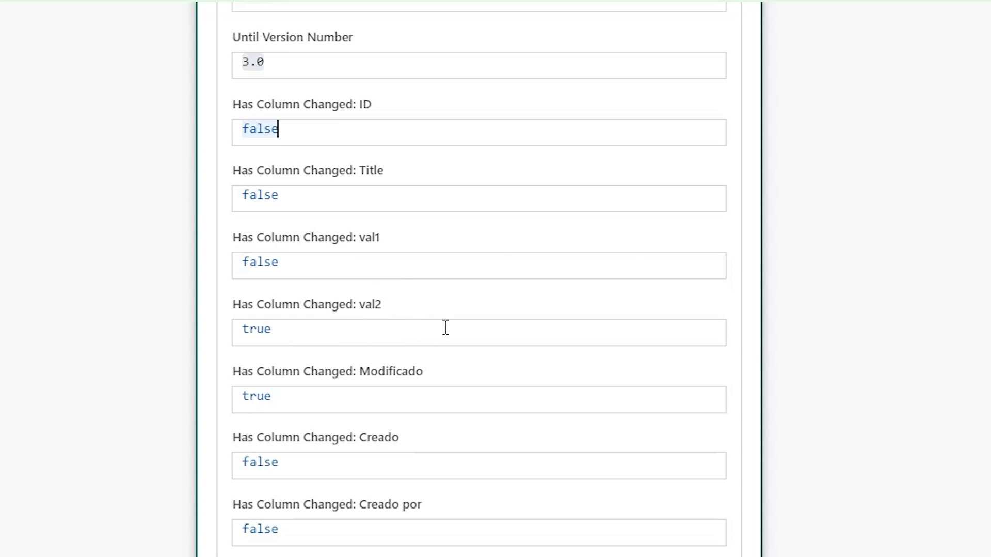
{"action": "scroll", "coordinate": [446, 328], "scroll_direction": "down", "scroll_amount": 2}
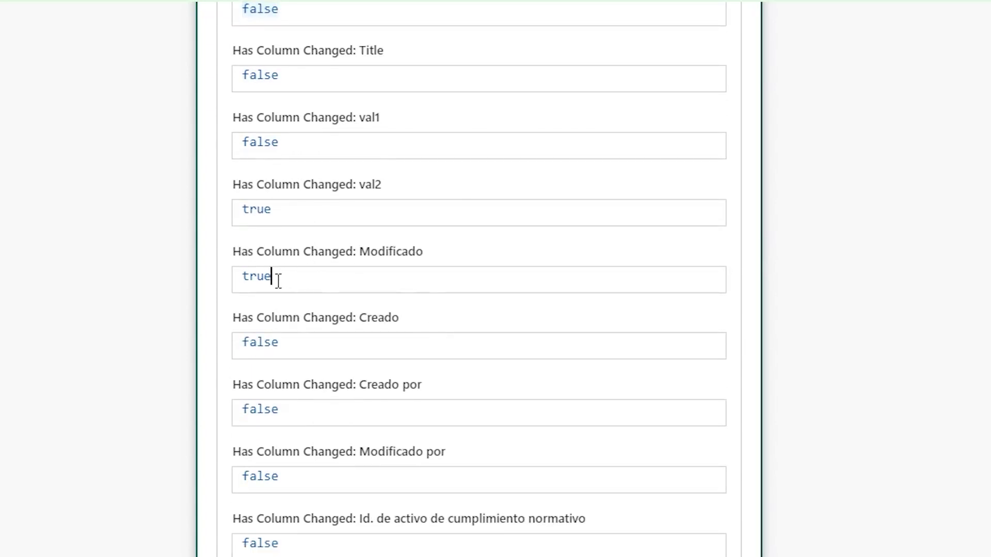
{"action": "left_click_drag", "start_coordinate": [279, 282], "coordinate": [250, 285]}
{"action": "left_click", "coordinate": [250, 277]}
{"action": "left_click_drag", "start_coordinate": [320, 285], "coordinate": [232, 288]}
{"action": "left_click", "coordinate": [368, 302]}
{"action": "scroll", "coordinate": [355, 316], "scroll_direction": "down", "scroll_amount": 2}
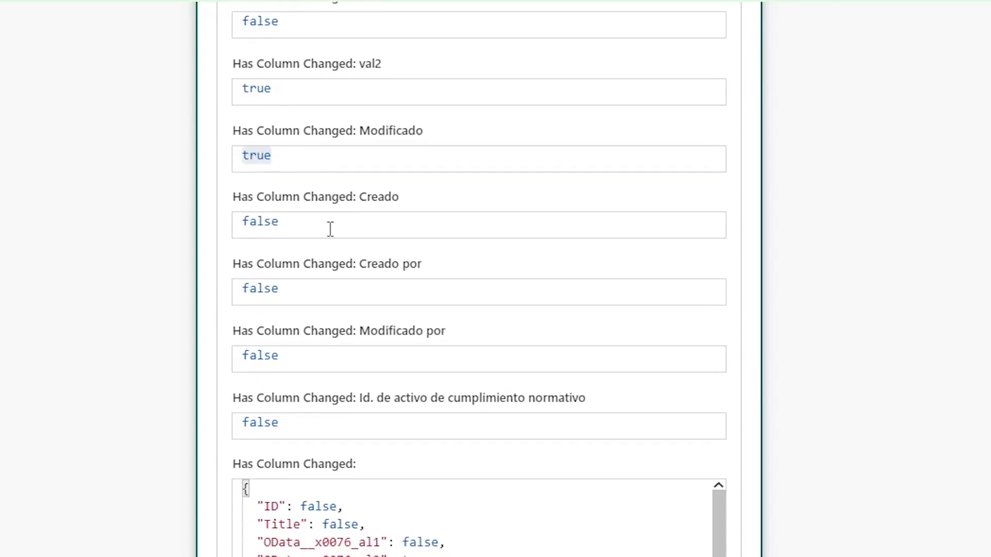
{"action": "left_click_drag", "start_coordinate": [329, 228], "coordinate": [229, 234]}
{"action": "left_click", "coordinate": [332, 222]}
{"action": "left_click_drag", "start_coordinate": [331, 289], "coordinate": [157, 288]}
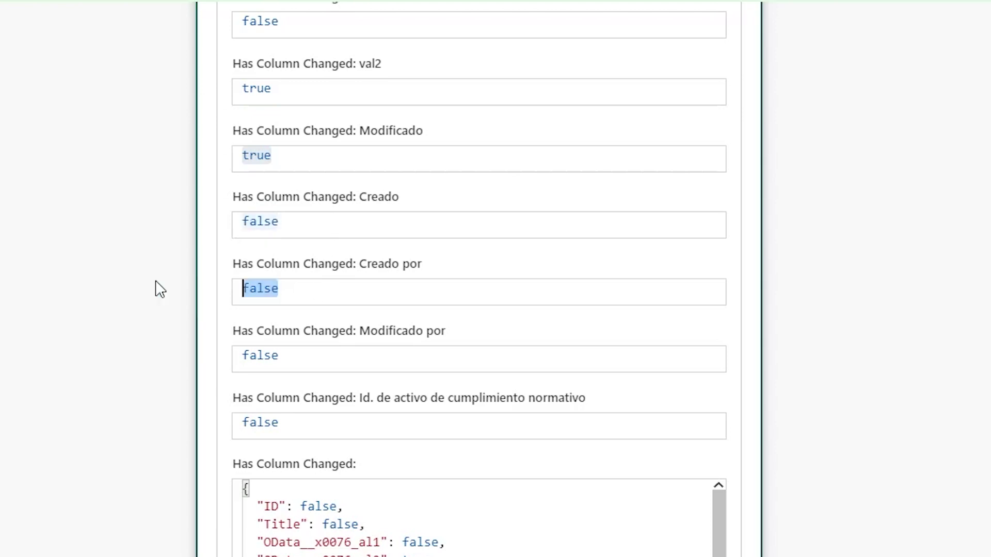
{"action": "left_click", "coordinate": [434, 314]}
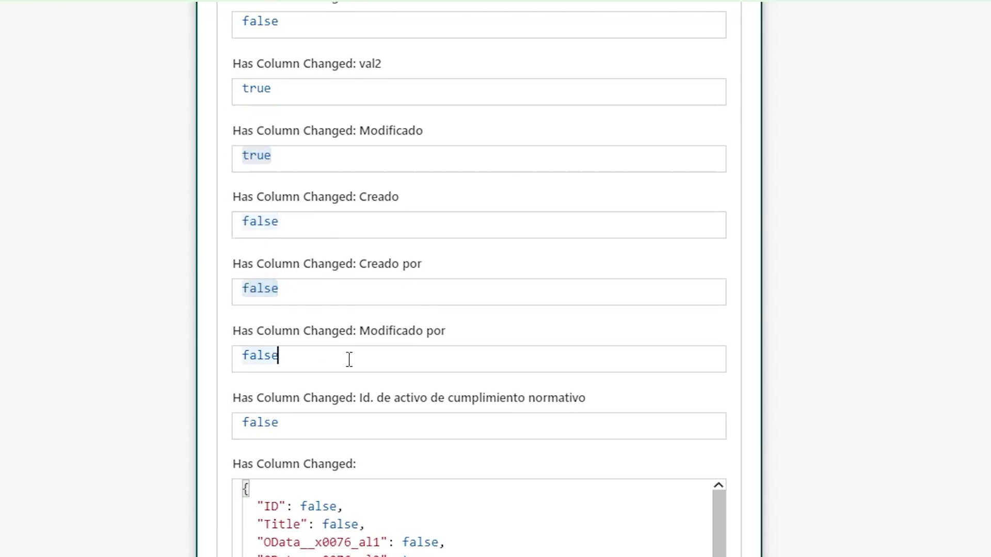
{"action": "left_click_drag", "start_coordinate": [341, 357], "coordinate": [254, 351]}
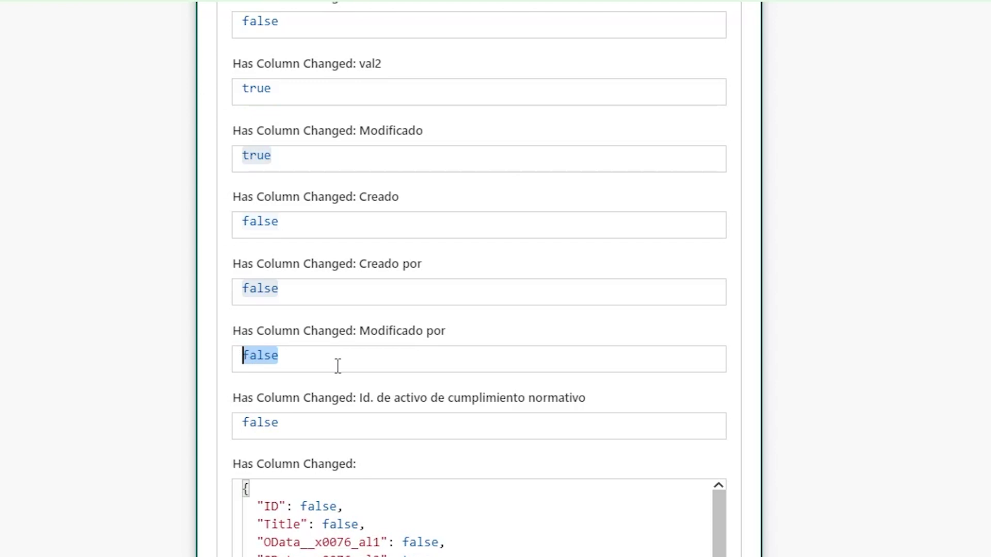
{"action": "left_click_drag", "start_coordinate": [328, 355], "coordinate": [231, 360]}
{"action": "left_click", "coordinate": [320, 357]}
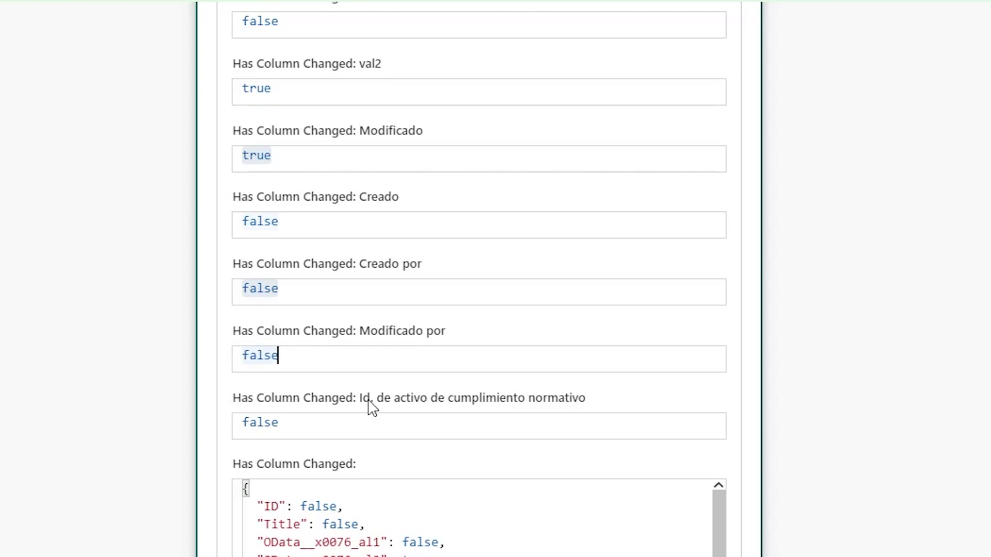
{"action": "scroll", "coordinate": [333, 388], "scroll_direction": "down", "scroll_amount": 2}
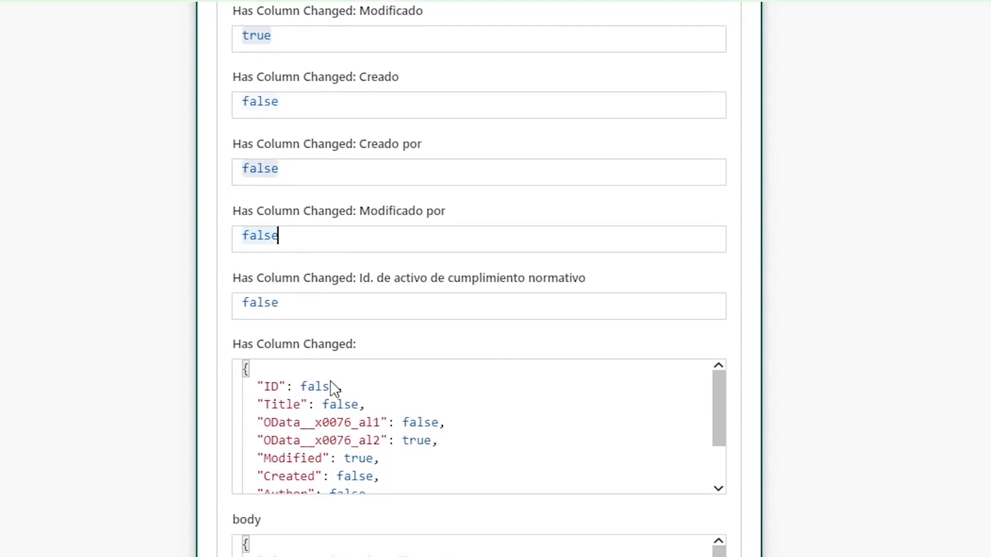
{"action": "scroll", "coordinate": [333, 388], "scroll_direction": "down", "scroll_amount": 2}
{"action": "scroll", "coordinate": [332, 385], "scroll_direction": "down", "scroll_amount": 2}
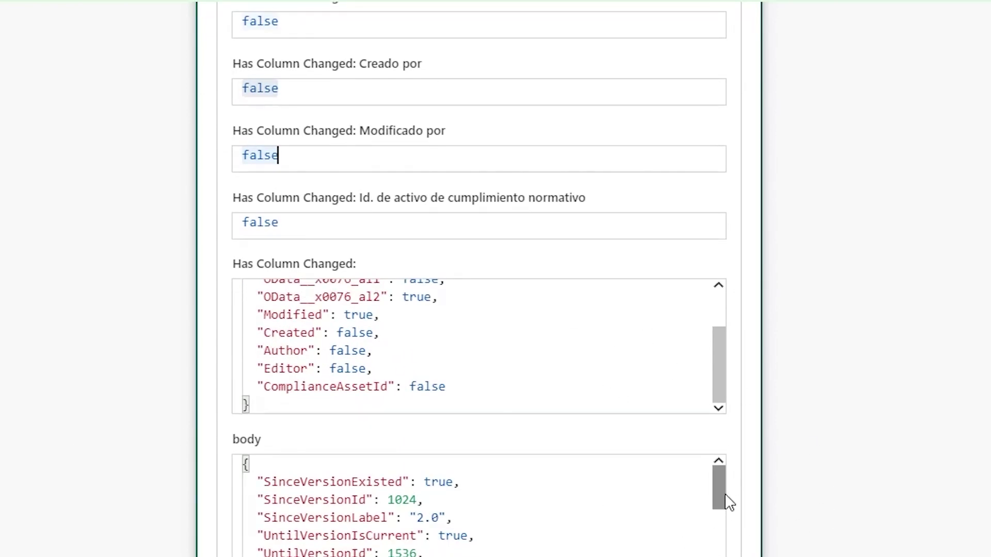
{"action": "mouse_move", "coordinate": [722, 502]}
{"action": "left_mouse_down"}
{"action": "mouse_move", "coordinate": [722, 554]}
{"action": "mouse_move", "coordinate": [722, 537]}
{"action": "left_mouse_up"}
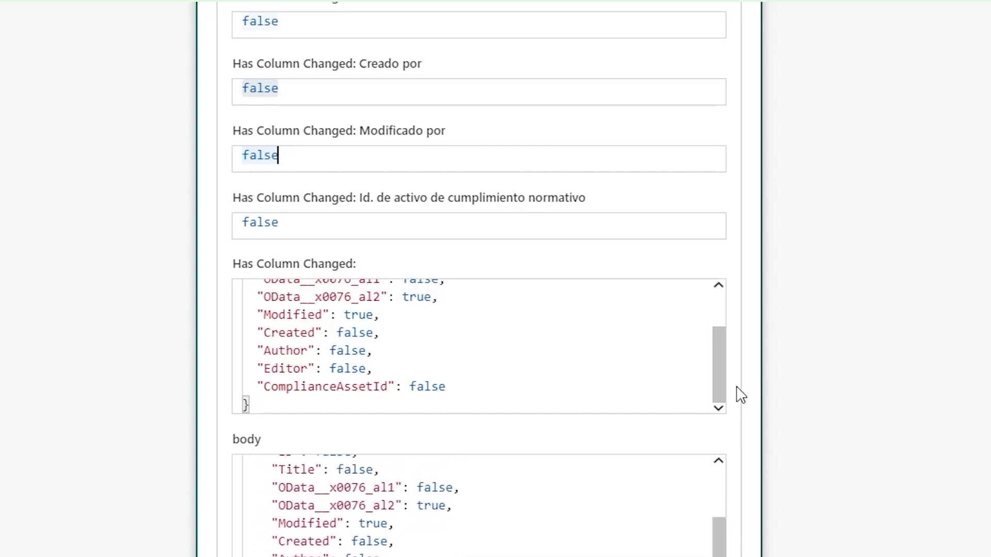
{"action": "mouse_move", "coordinate": [721, 384]}
{"action": "left_mouse_down"}
{"action": "mouse_move", "coordinate": [724, 363]}
{"action": "mouse_move", "coordinate": [722, 392]}
{"action": "left_mouse_up"}
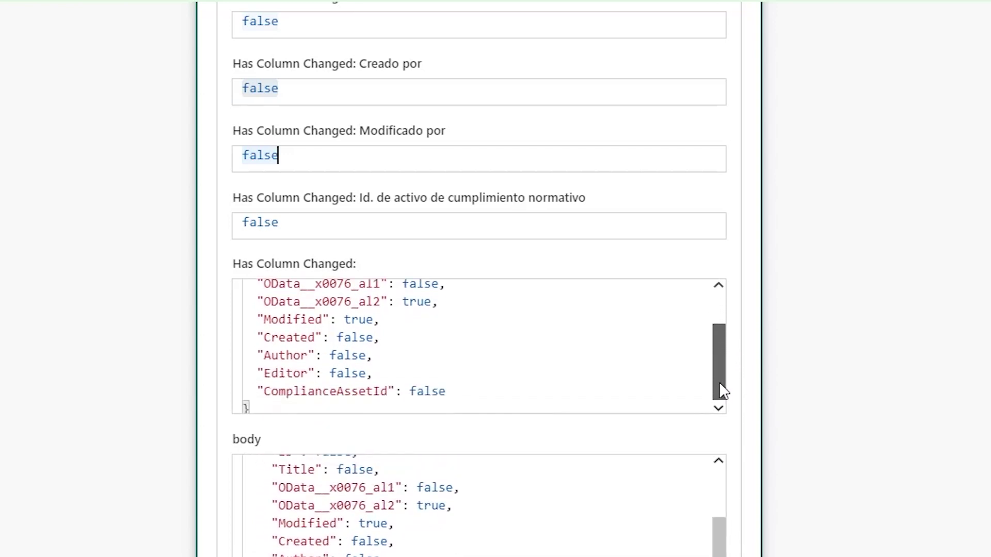
- Confirm in the run that the Compose step's input and output both read 'tiene cambios'
{"action": "scroll", "coordinate": [103, 509], "scroll_direction": "down", "scroll_amount": 5}
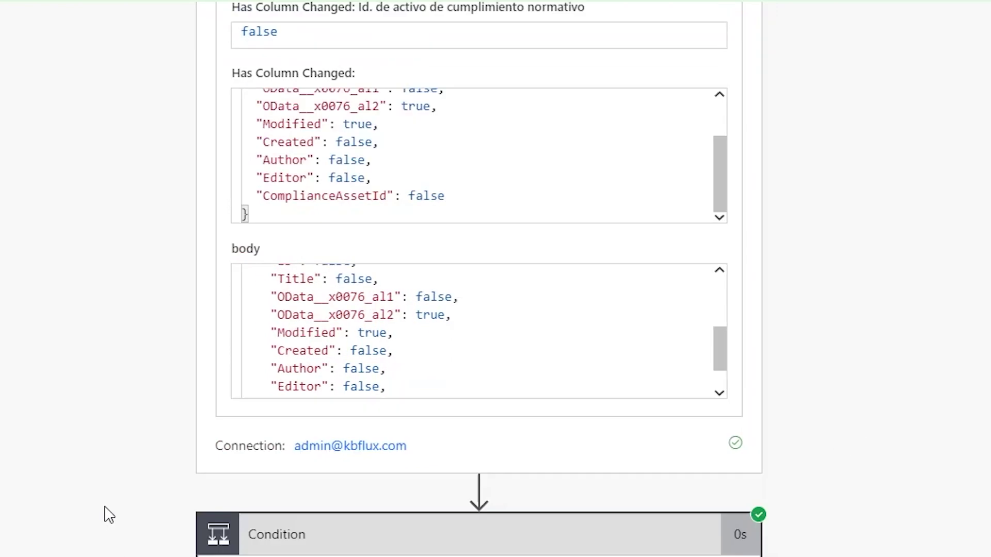
{"action": "scroll", "coordinate": [398, 544], "scroll_direction": "down", "scroll_amount": 4}
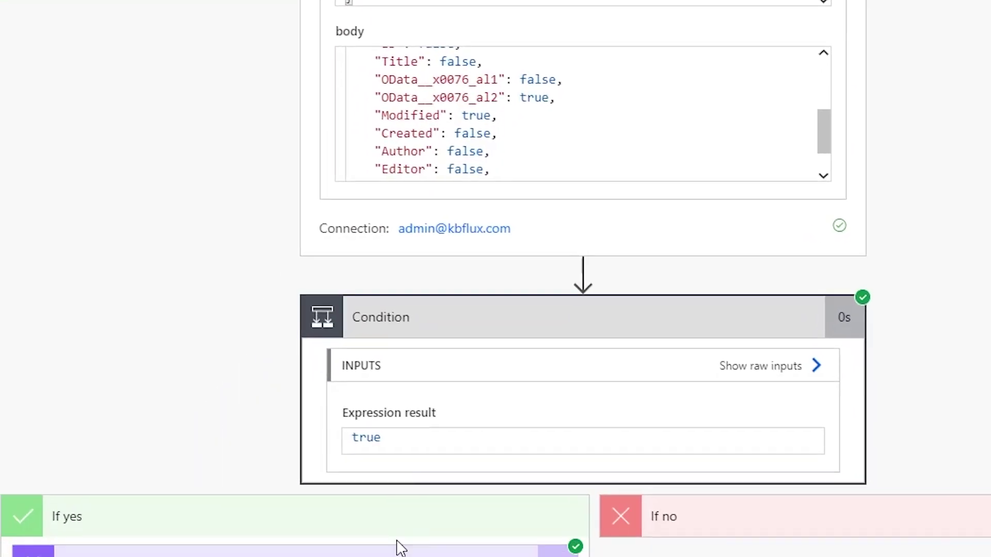
{"action": "scroll", "coordinate": [388, 420], "scroll_direction": "down", "scroll_amount": 6}
{"action": "mouse_move", "coordinate": [292, 320]}
{"action": "left_mouse_down"}
{"action": "mouse_move", "coordinate": [113, 305]}
{"action": "mouse_move", "coordinate": [95, 314]}
{"action": "left_mouse_up"}
{"action": "left_click_drag", "start_coordinate": [252, 452], "coordinate": [119, 445]}
{"action": "left_click", "coordinate": [230, 313]}
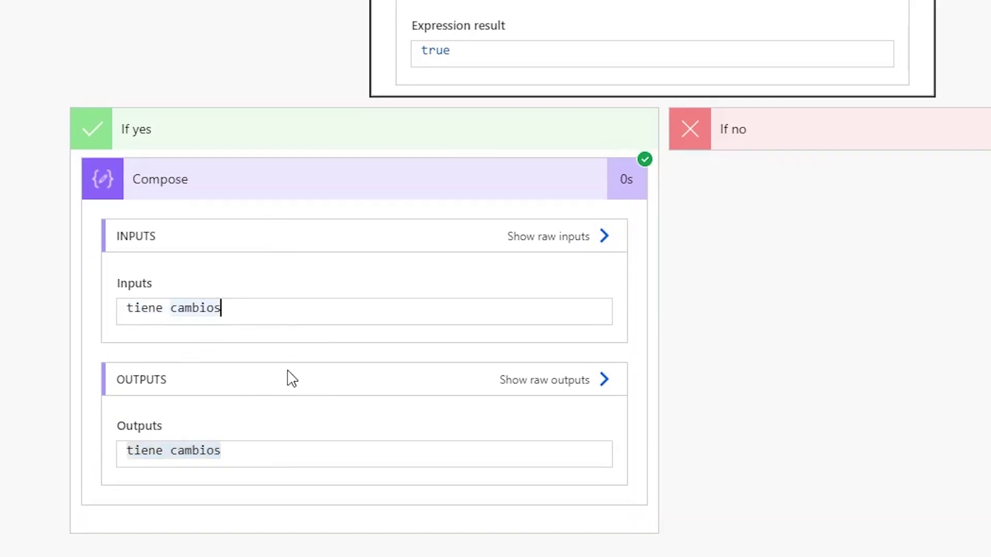
{"action": "left_click", "coordinate": [290, 447]}
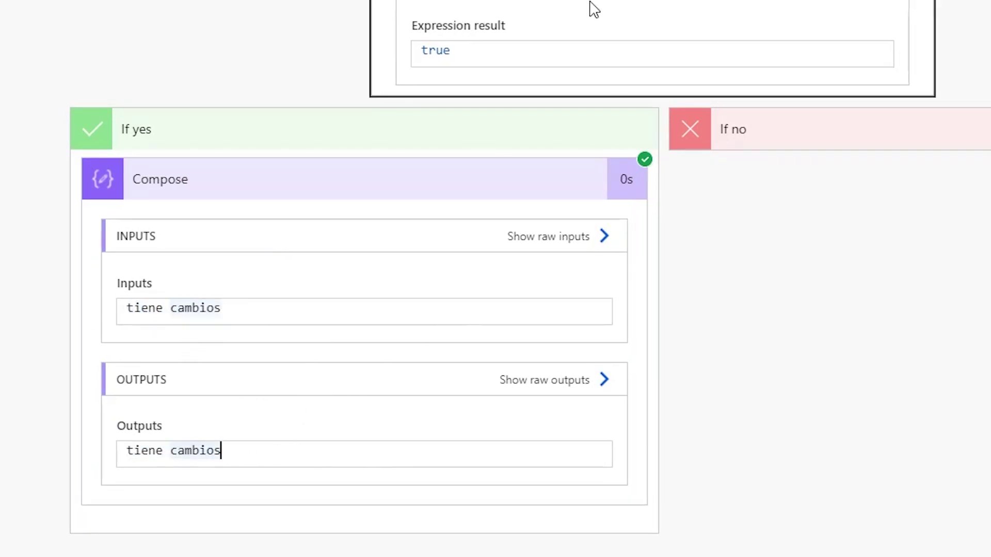
{"action": "scroll", "coordinate": [132, 298], "scroll_direction": "up", "scroll_amount": 10}
{"action": "scroll", "coordinate": [119, 332], "scroll_direction": "up", "scroll_amount": 5}
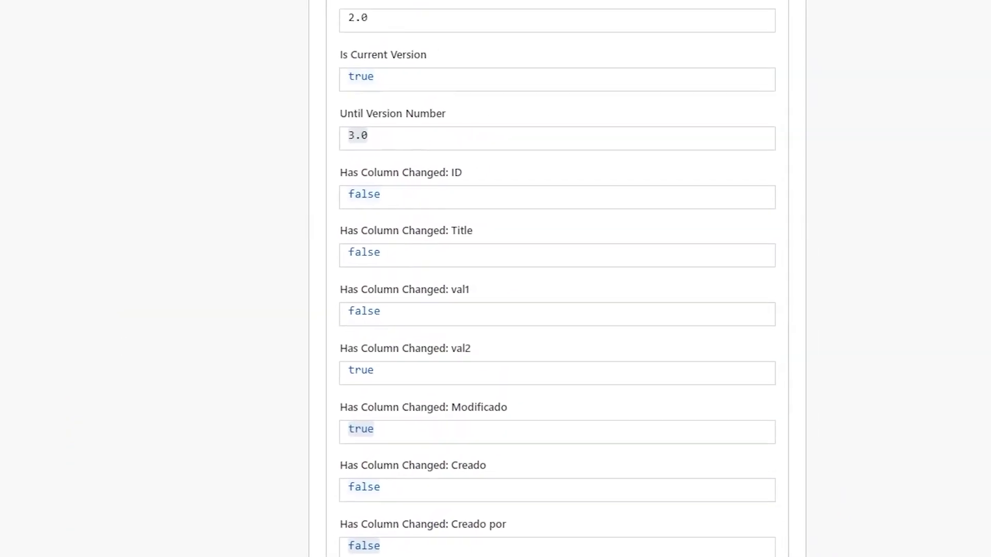
{"action": "scroll", "coordinate": [120, 332], "scroll_direction": "up", "scroll_amount": 3}
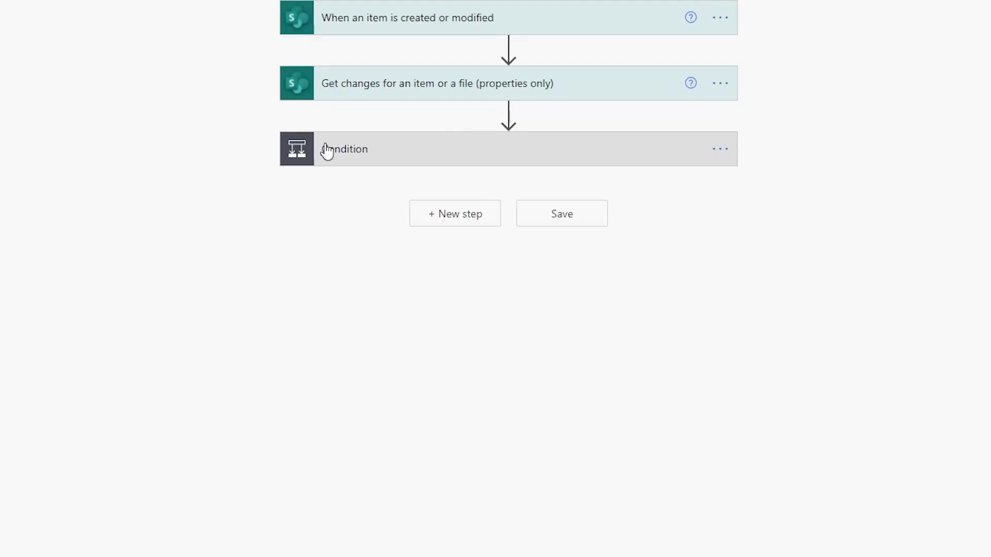
- Expand the Condition and its 'tiene cambios' Compose action to review the condition's first value
{"action": "left_click", "coordinate": [326, 150]}
{"action": "left_click", "coordinate": [258, 370]}
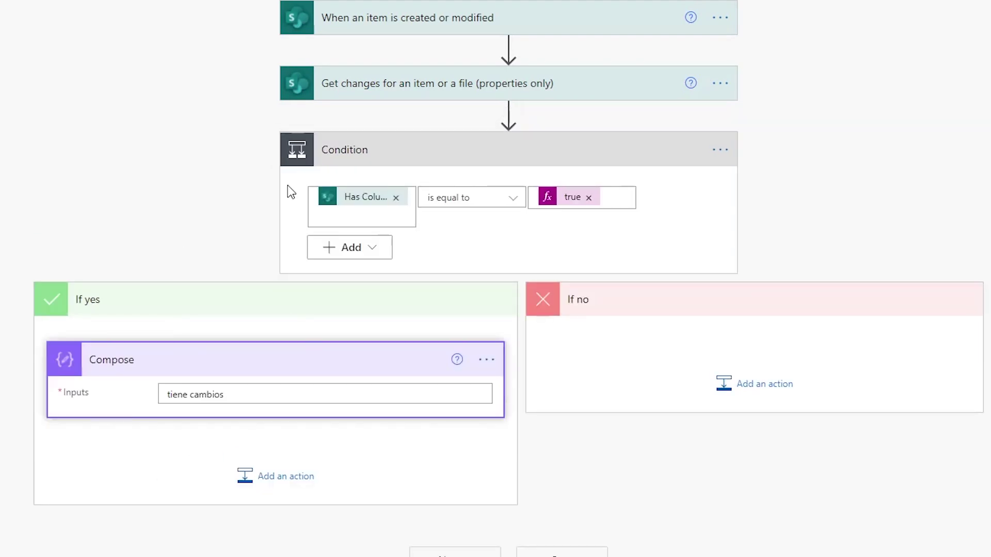
{"action": "left_click", "coordinate": [341, 199]}
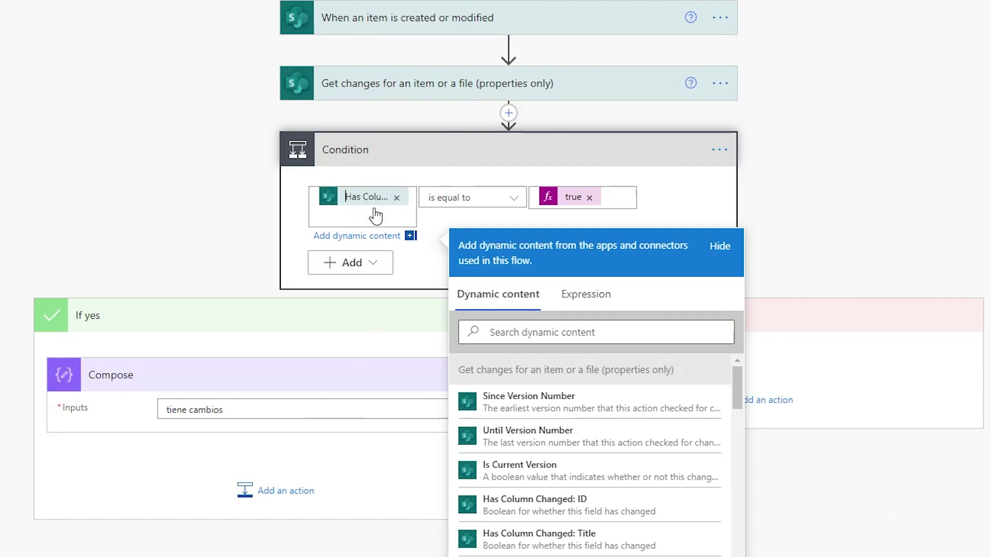
- Open Get changes' Since expression and inspect sub(int(triggerOutputs()?['body/{VersionNumber}']),1)
{"action": "left_click", "coordinate": [397, 99]}
{"action": "left_click", "coordinate": [438, 208]}
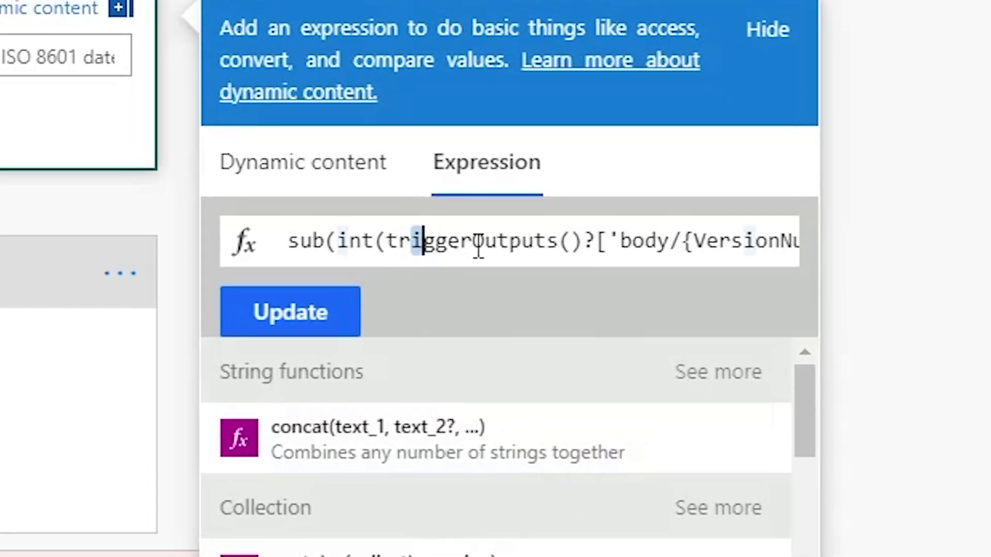
{"action": "mouse_move", "coordinate": [478, 248]}
{"action": "left_mouse_down"}
{"action": "mouse_move", "coordinate": [726, 253]}
{"action": "mouse_move", "coordinate": [335, 253]}
{"action": "left_mouse_up"}
{"action": "left_click", "coordinate": [727, 253]}
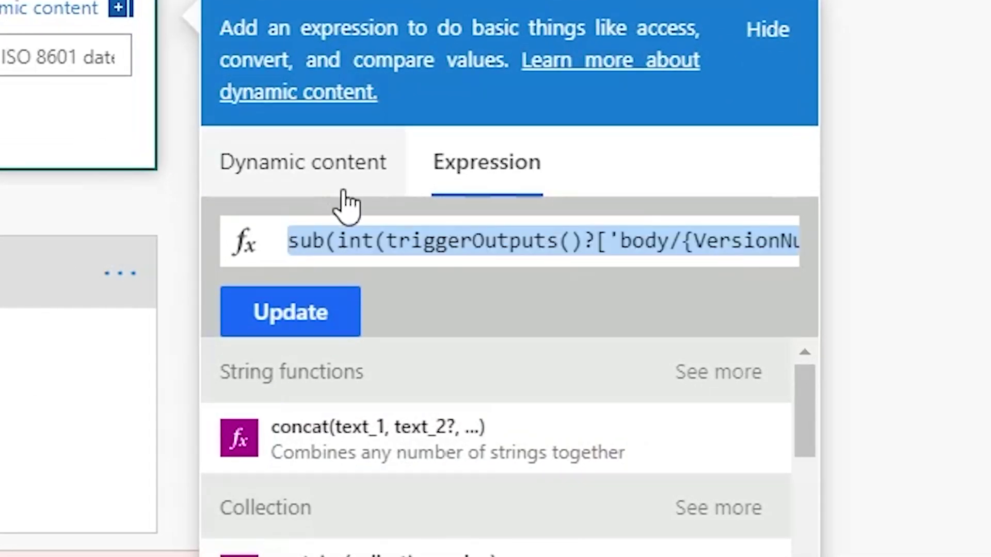
{"action": "left_click", "coordinate": [335, 253]}
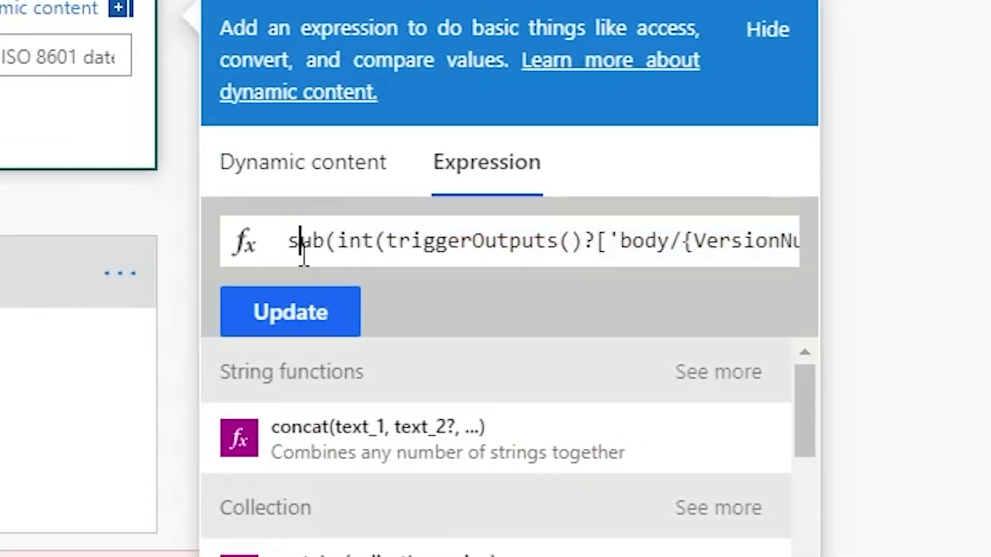
{"action": "left_click_drag", "start_coordinate": [303, 253], "coordinate": [364, 243]}
{"action": "double_click", "coordinate": [372, 242]}
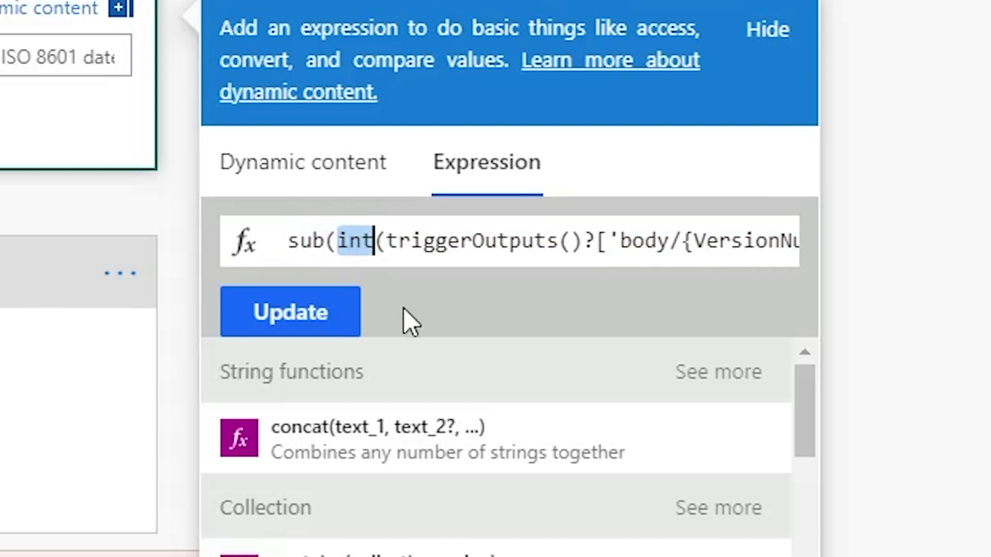